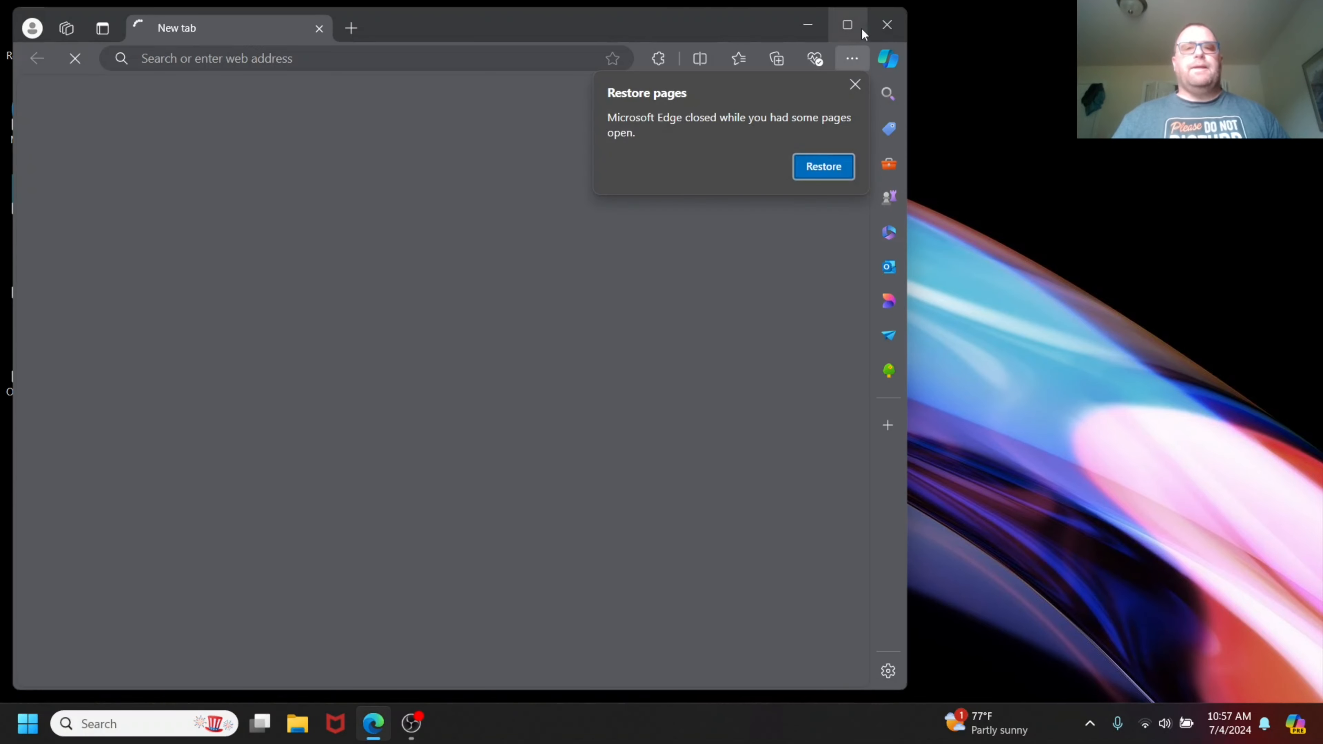
# - Search the web for jetbrains, open the official JetBrains website and accept all its cookies
pyautogui.click(849, 28)
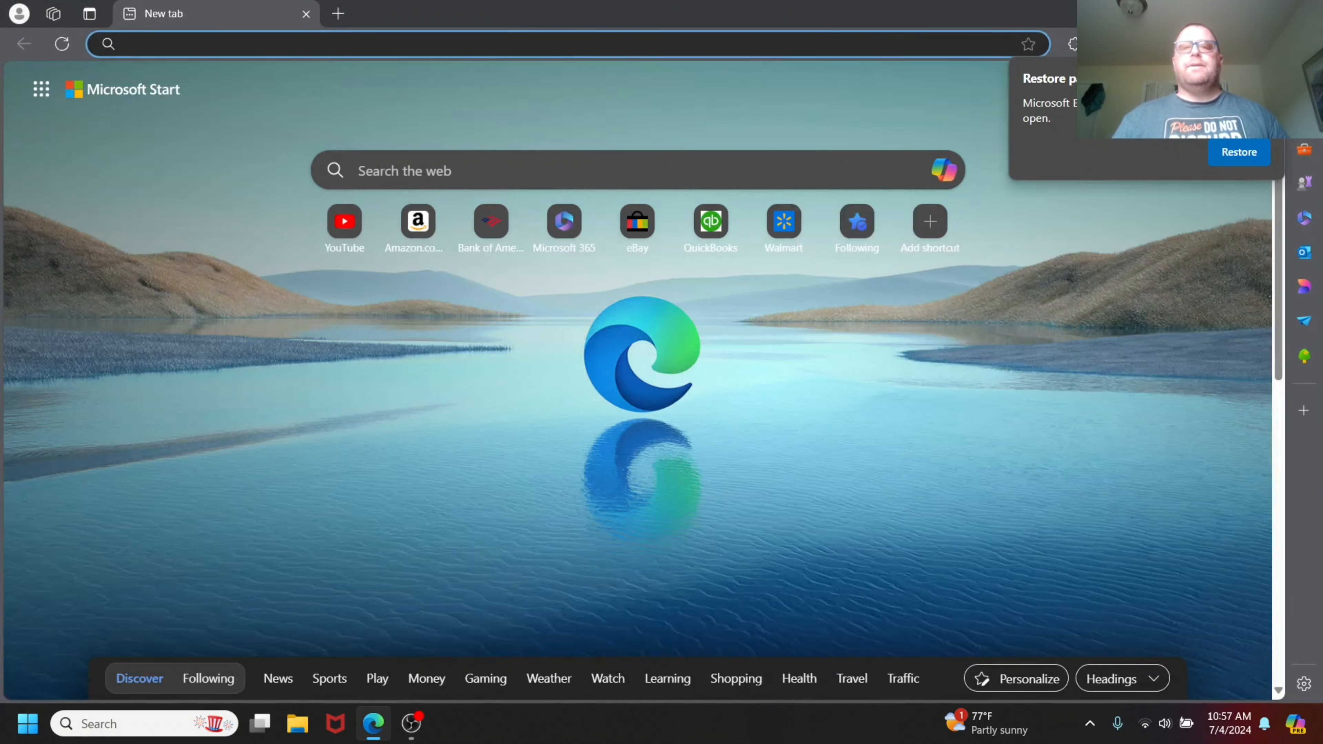
pyautogui.write('jetbrains')
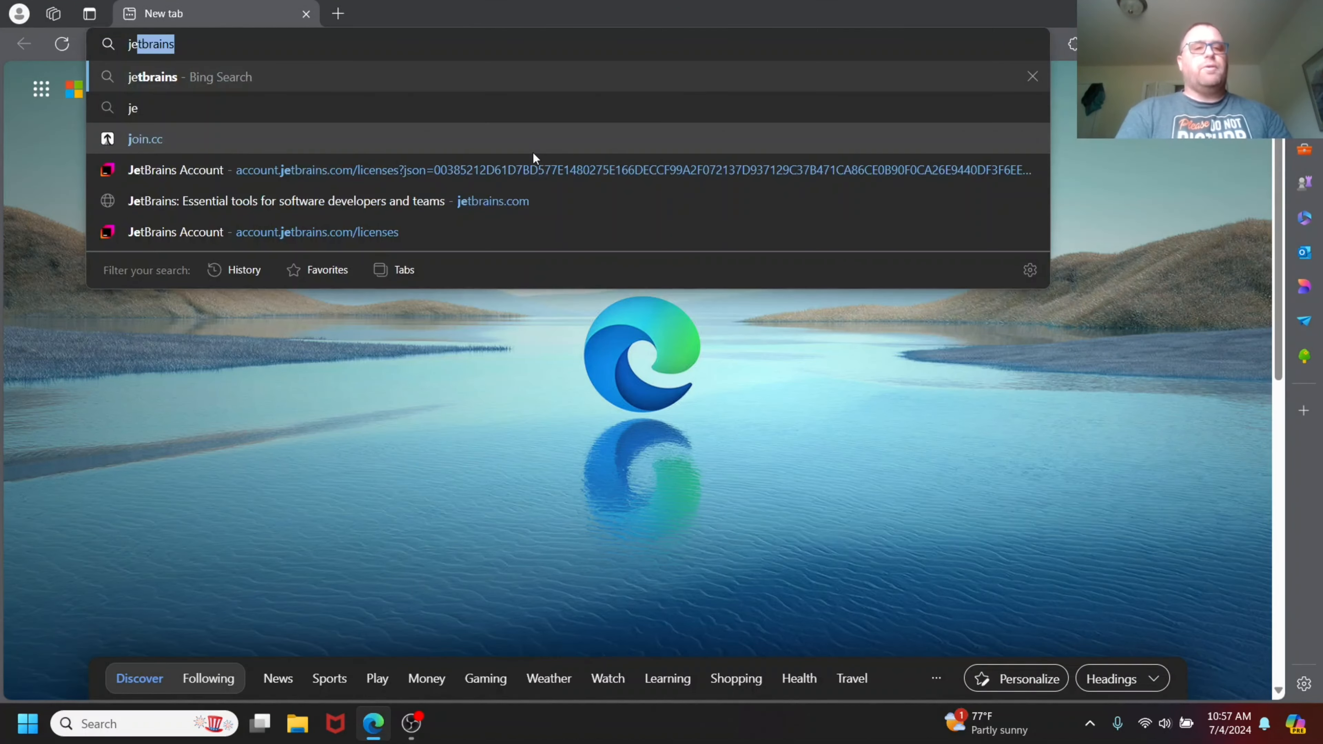
pyautogui.press('Delete')
pyautogui.press('Return')
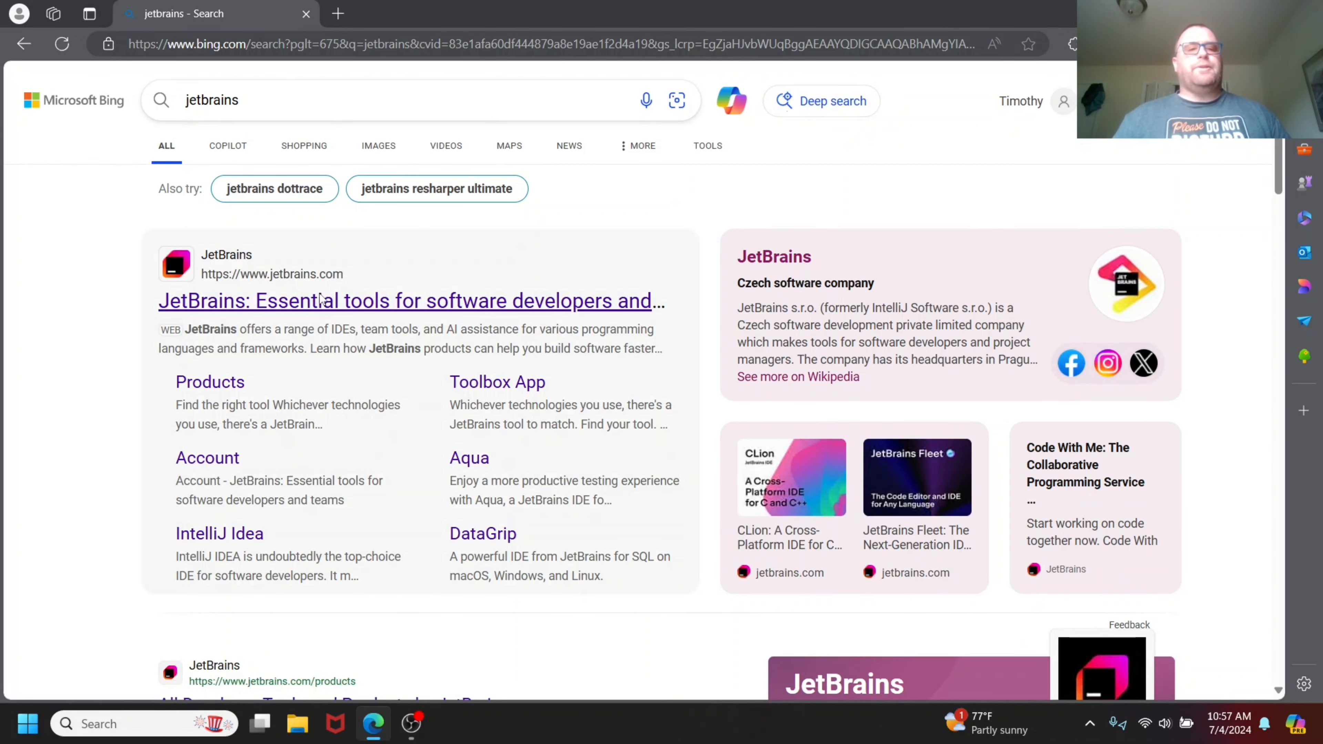
pyautogui.click(319, 295)
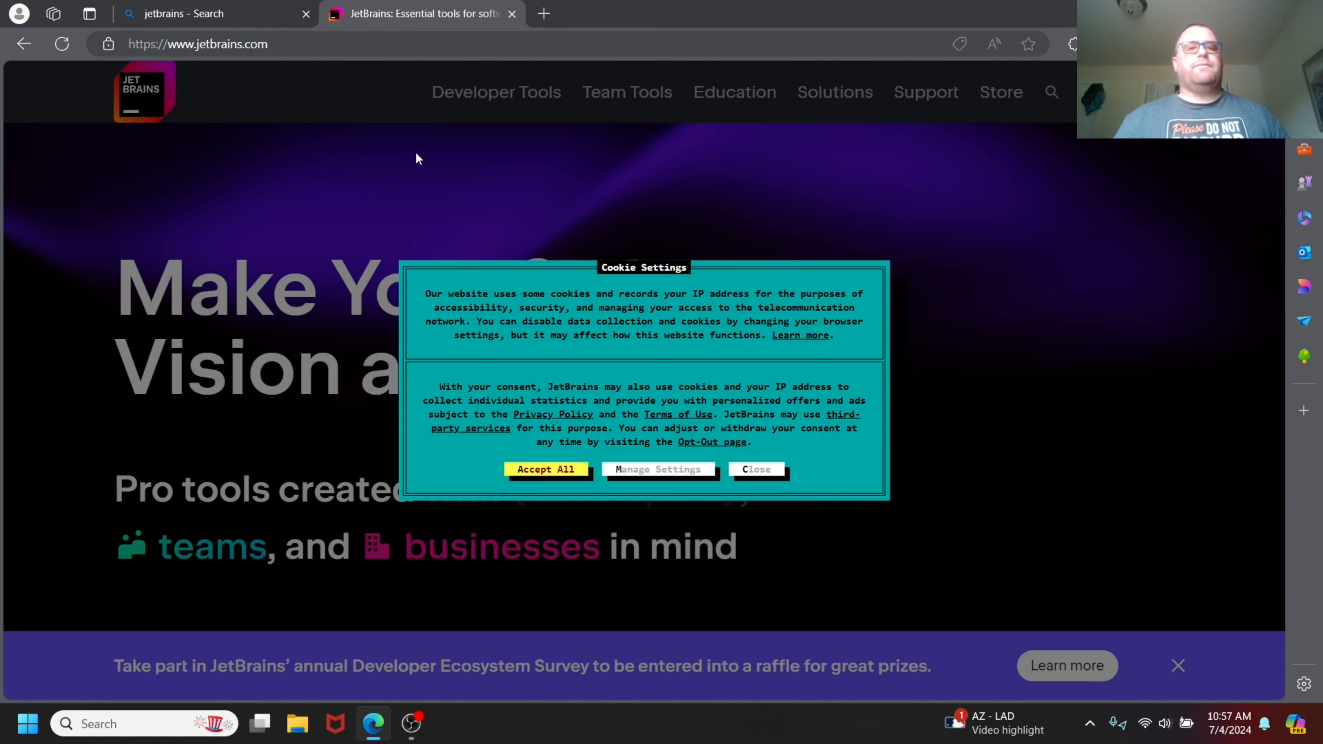
pyautogui.click(528, 471)
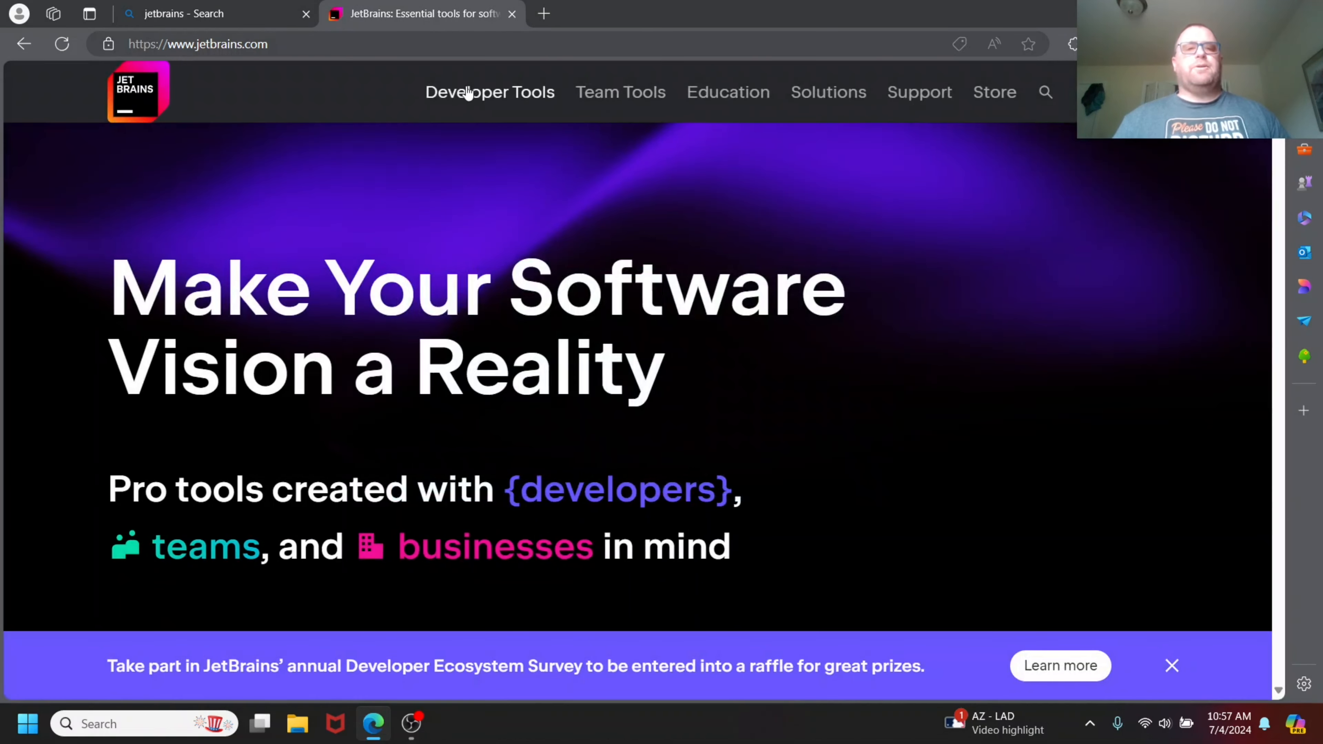
# - Download the IntelliJ IDEA Ultimate .exe installer for Windows from the JetBrains site and close the browser
pyautogui.moveTo(463, 95)
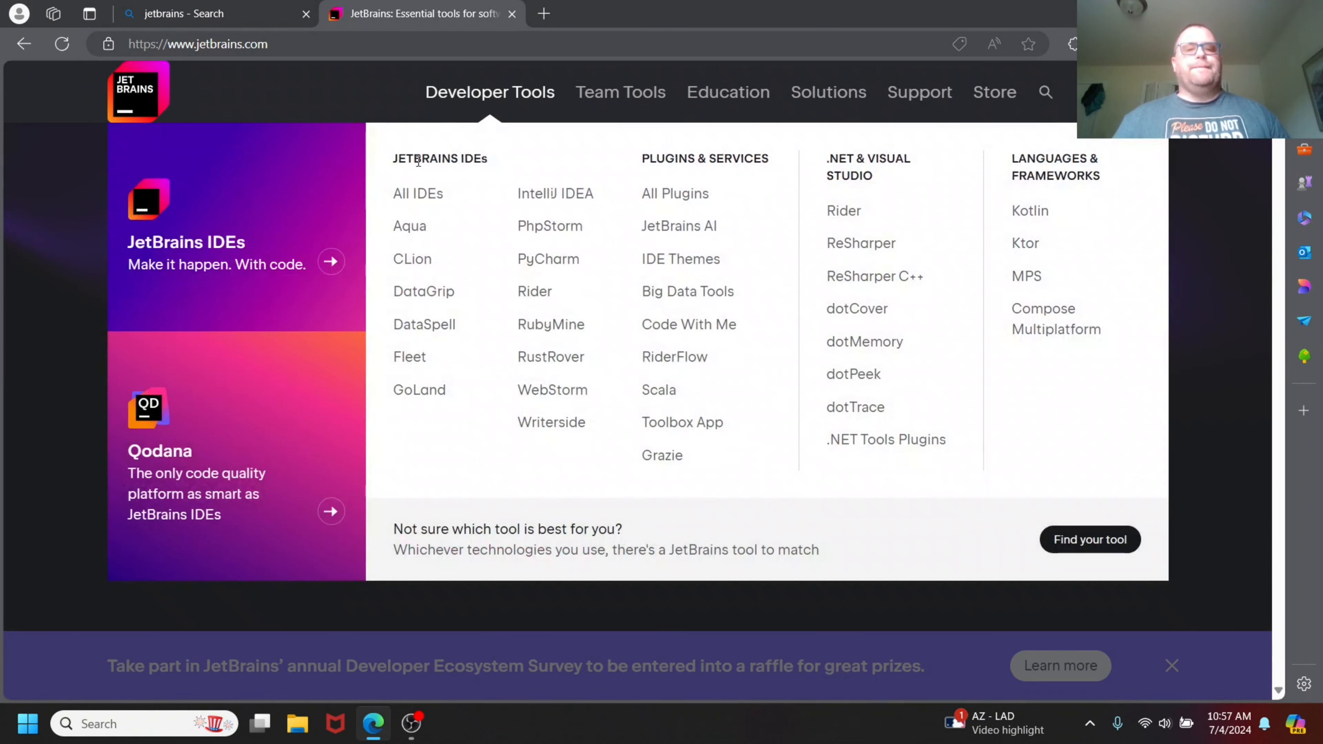
pyautogui.click(567, 201)
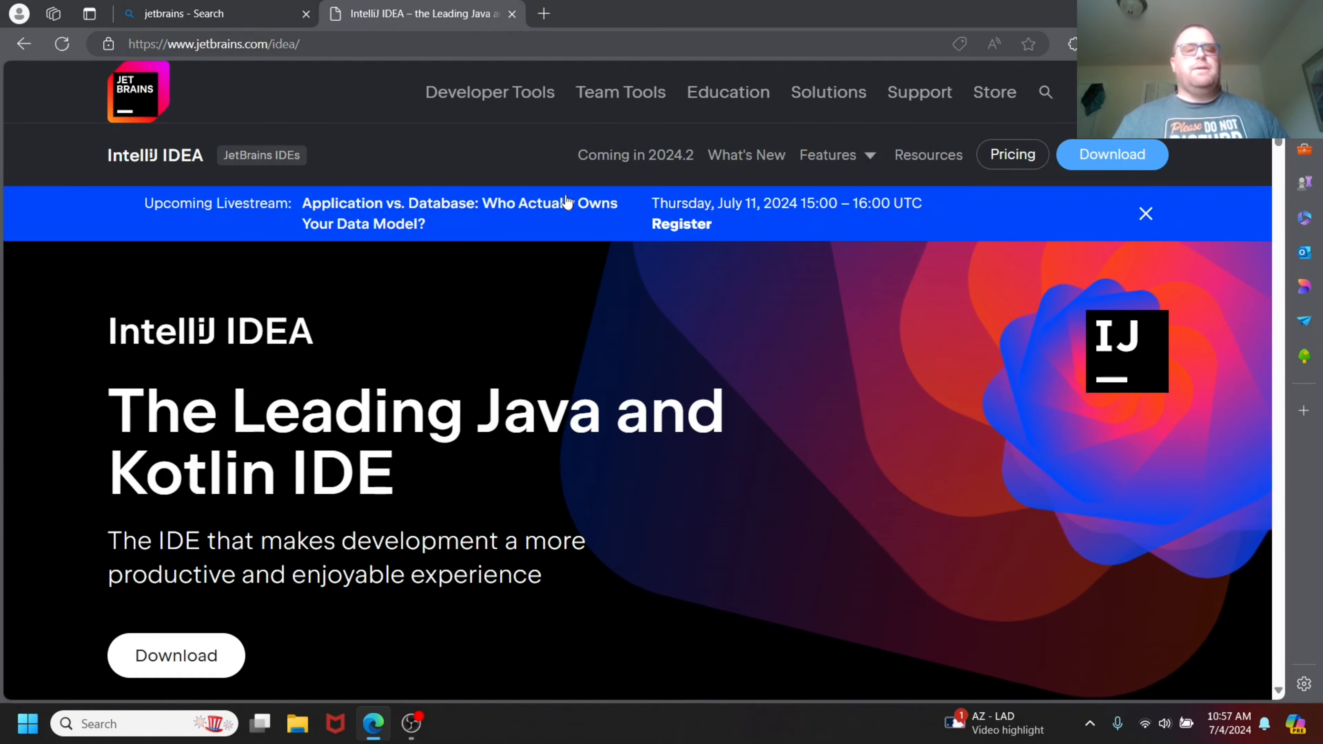
pyautogui.click(1119, 167)
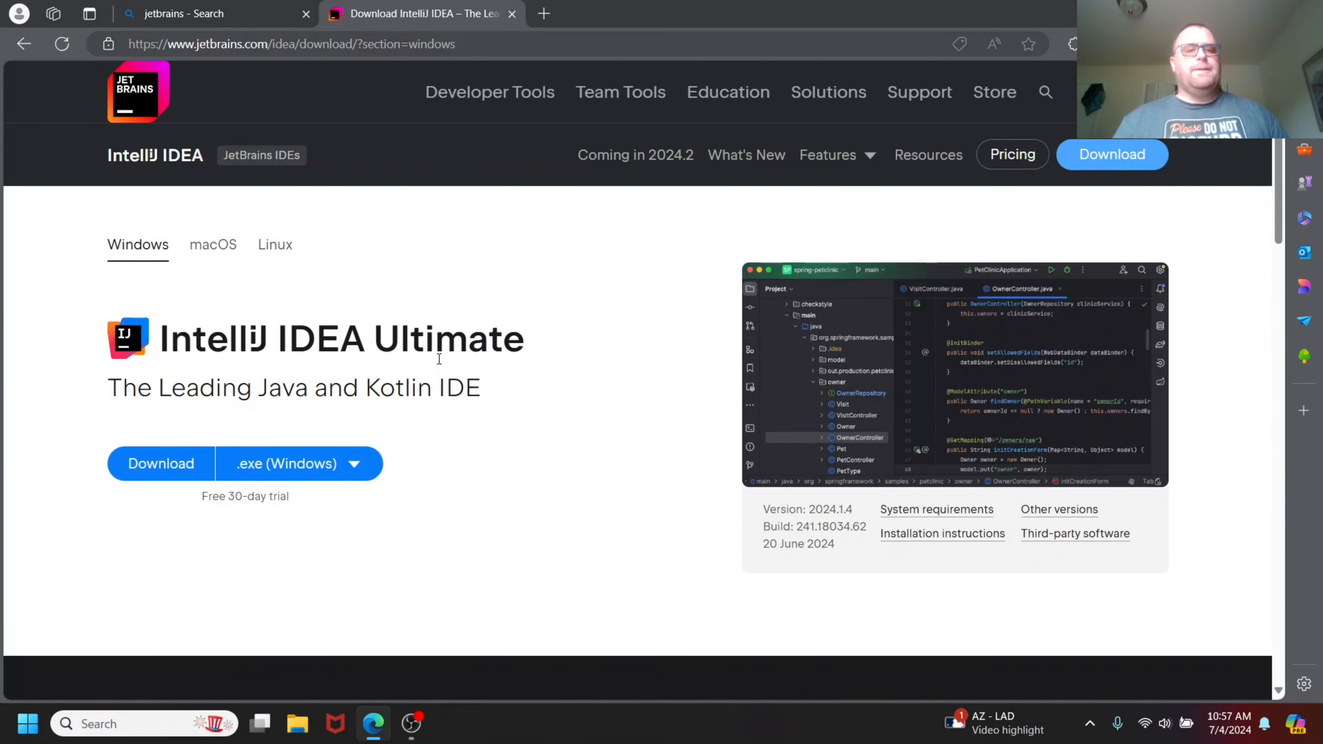
pyautogui.click(152, 465)
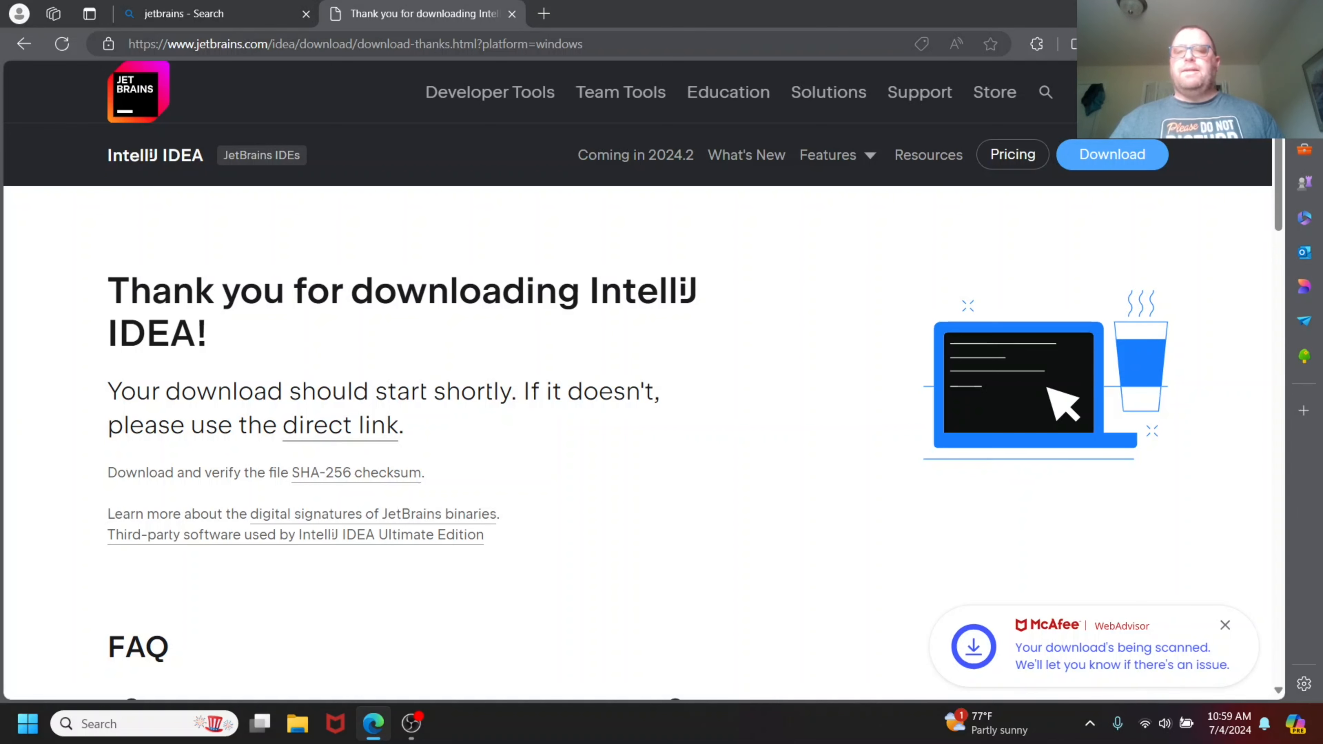
pyautogui.click(1304, 13)
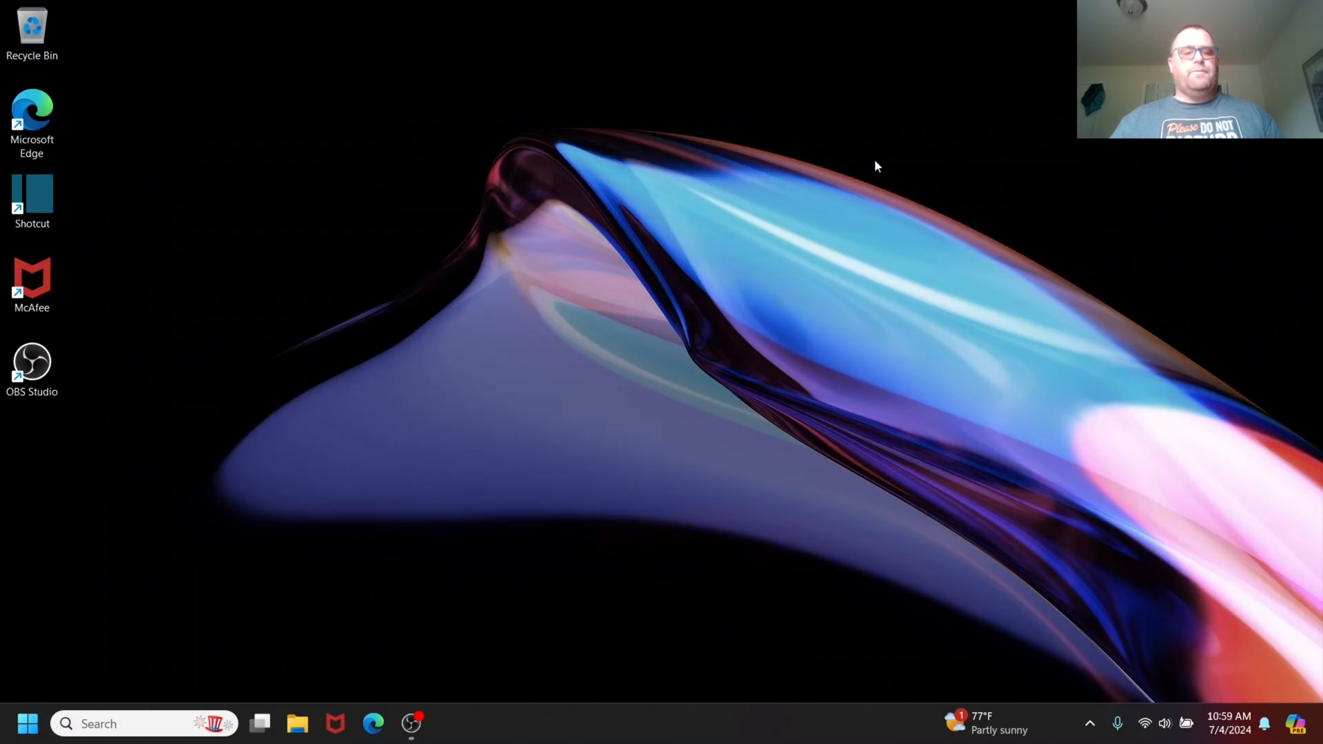
# - Switch to File Explorer and run the ideaIU-2024.1.4 installer from the Downloads folder
pyautogui.click(301, 725)
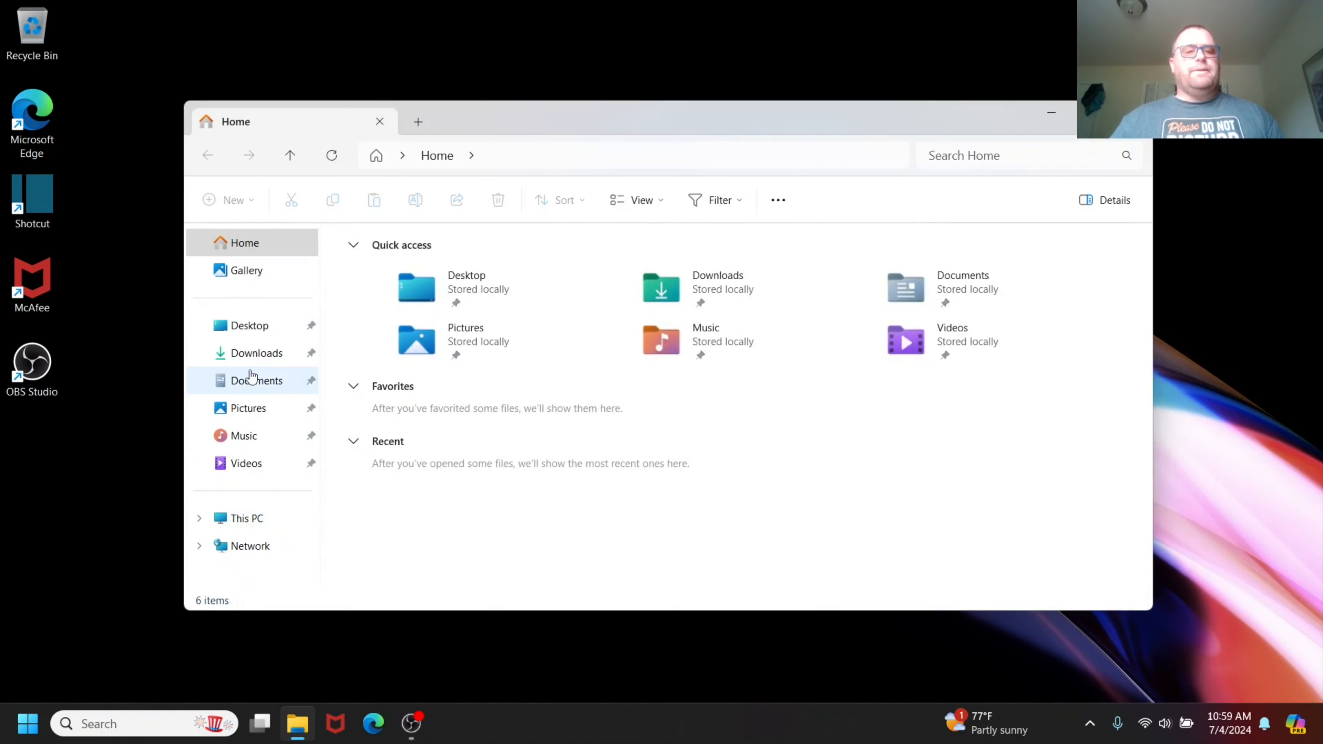
pyautogui.click(255, 356)
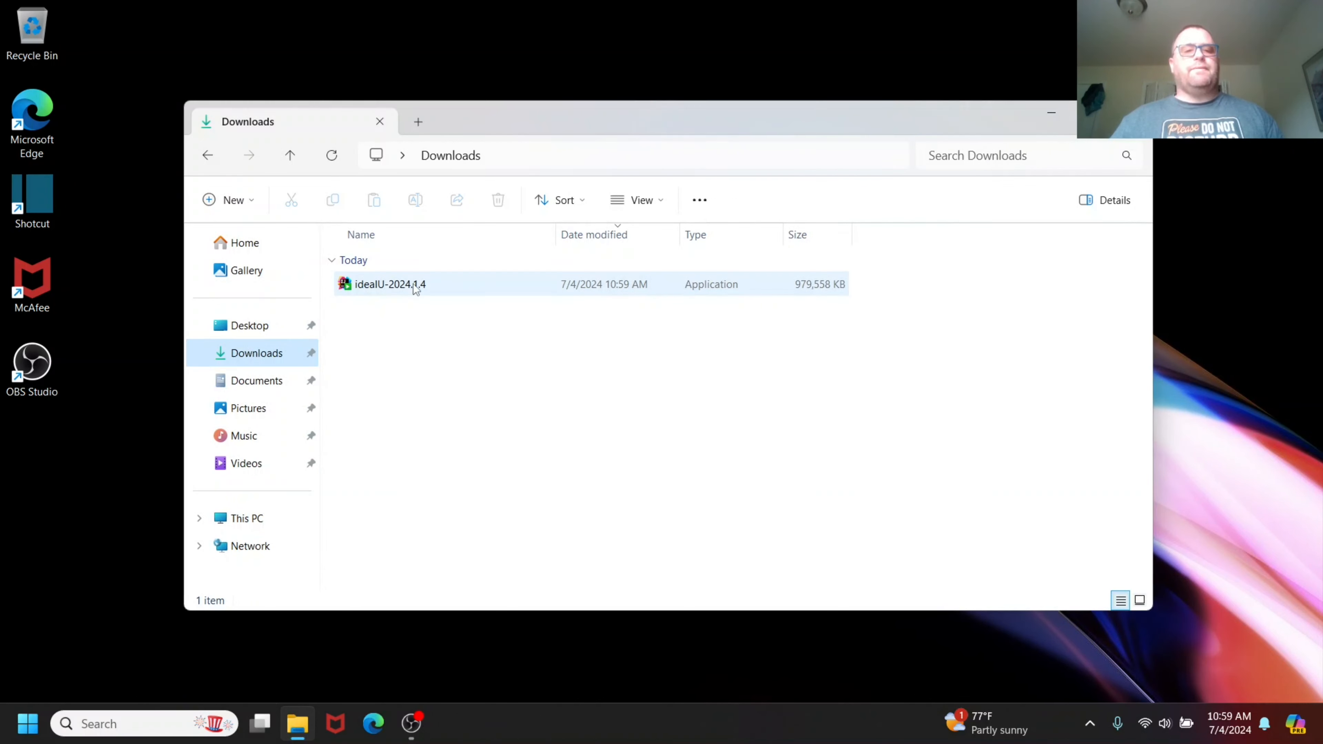
pyautogui.click(404, 285)
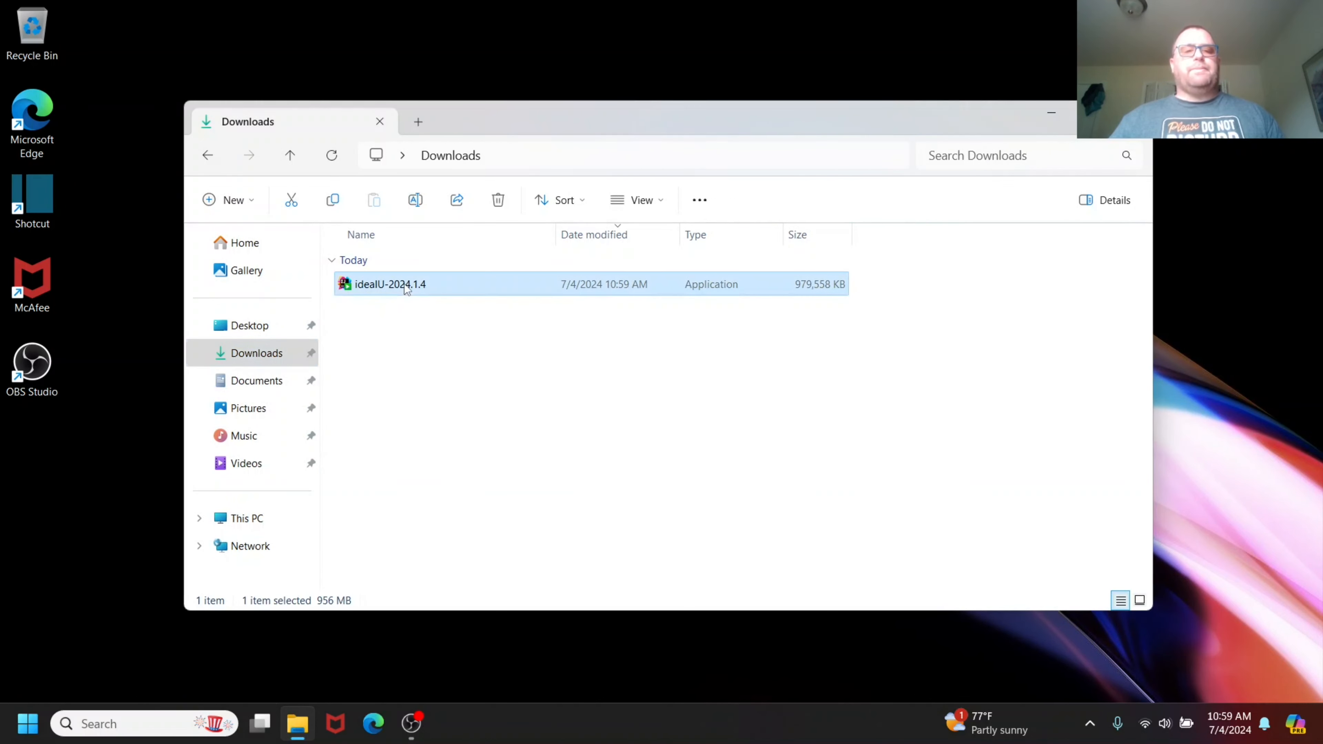
pyautogui.rightClick(432, 284)
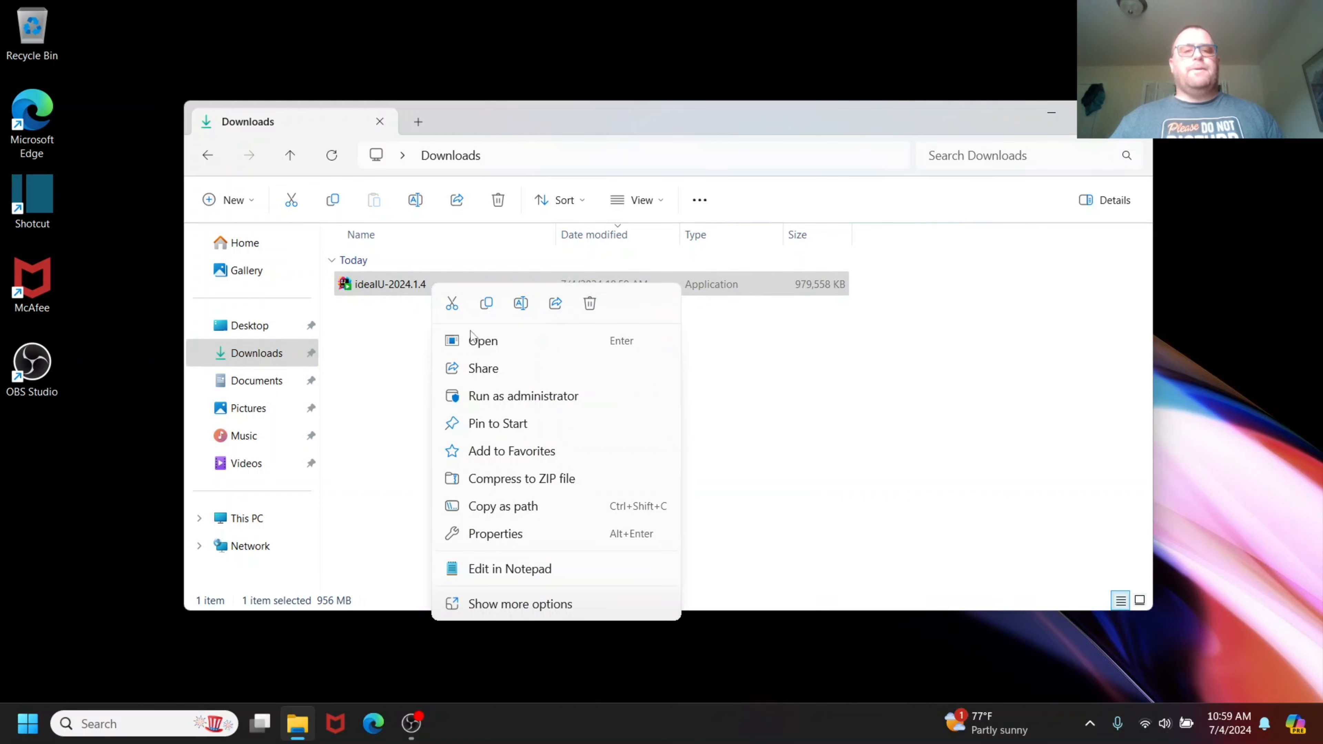
pyautogui.click(486, 346)
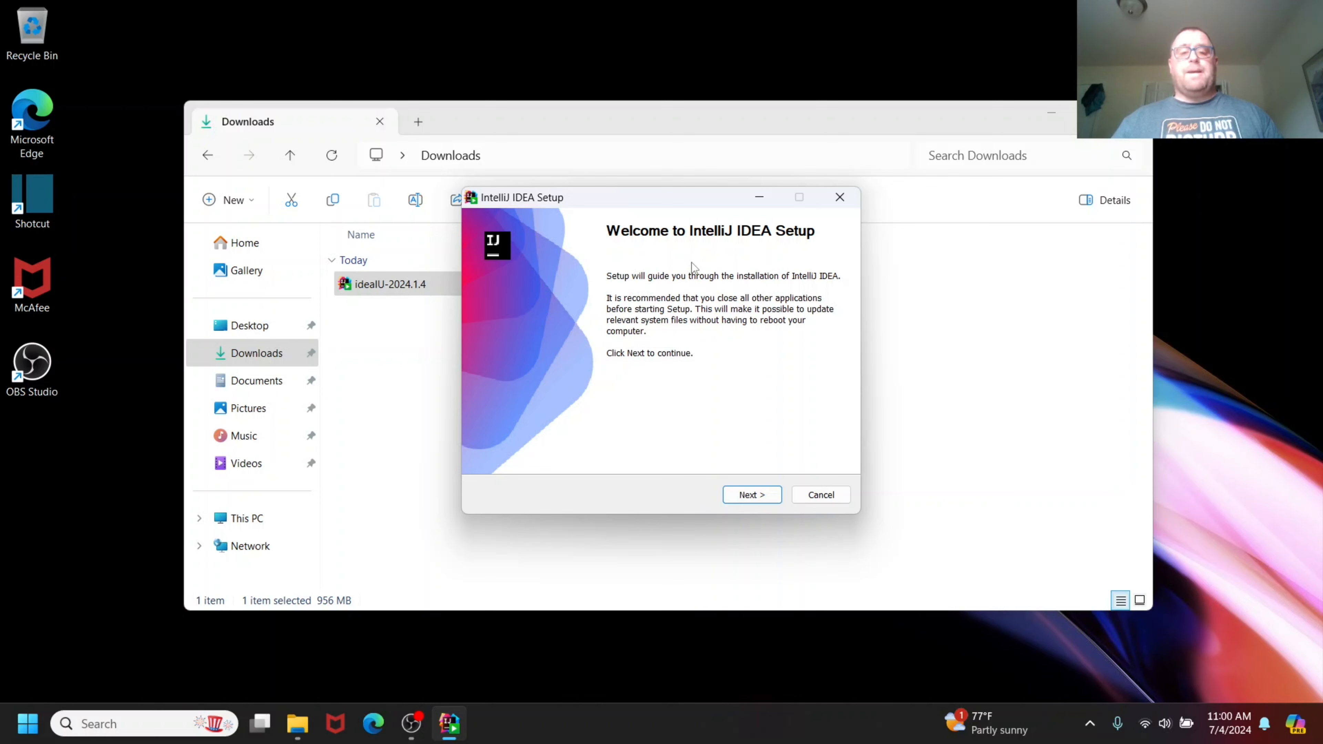
# - Keep the default install folder and associate .java, .gradle, .groovy, .kt, .kts and .pom files with IntelliJ IDEA
pyautogui.click(760, 494)
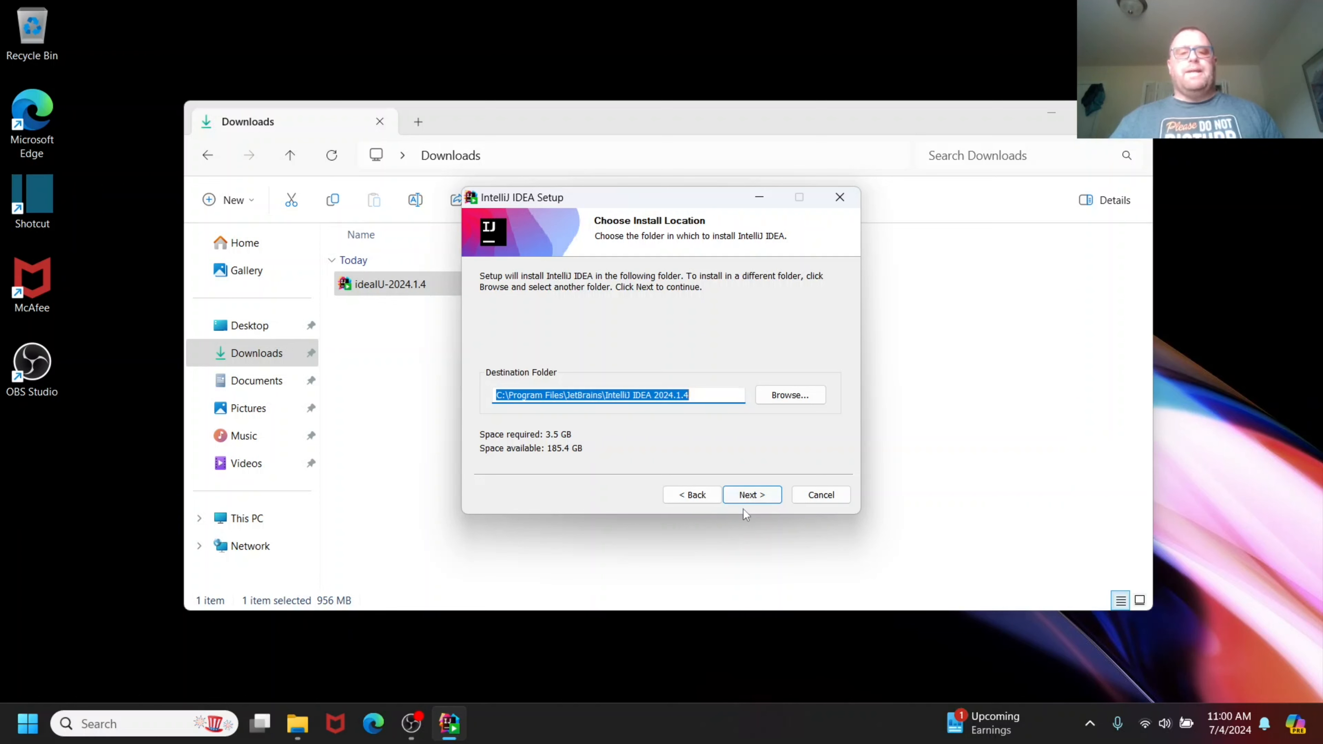
pyautogui.click(753, 498)
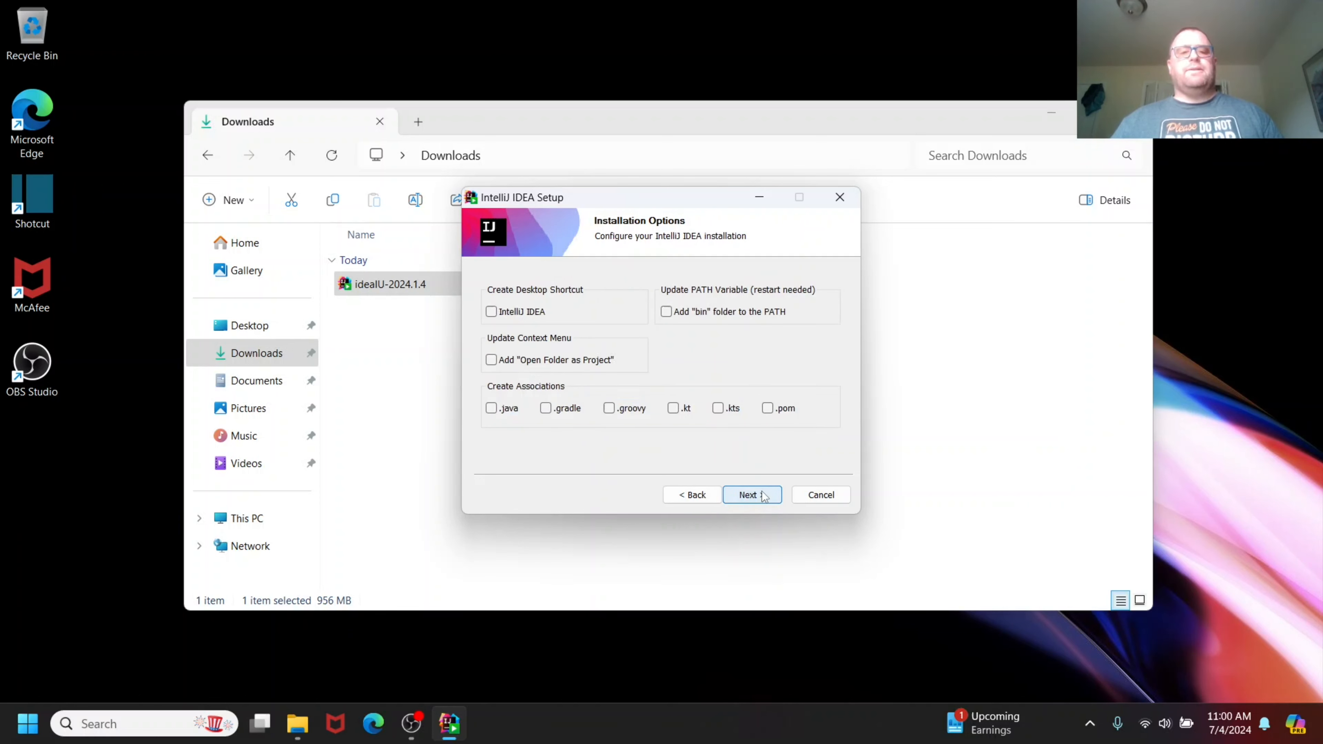
pyautogui.click(491, 409)
pyautogui.click(546, 409)
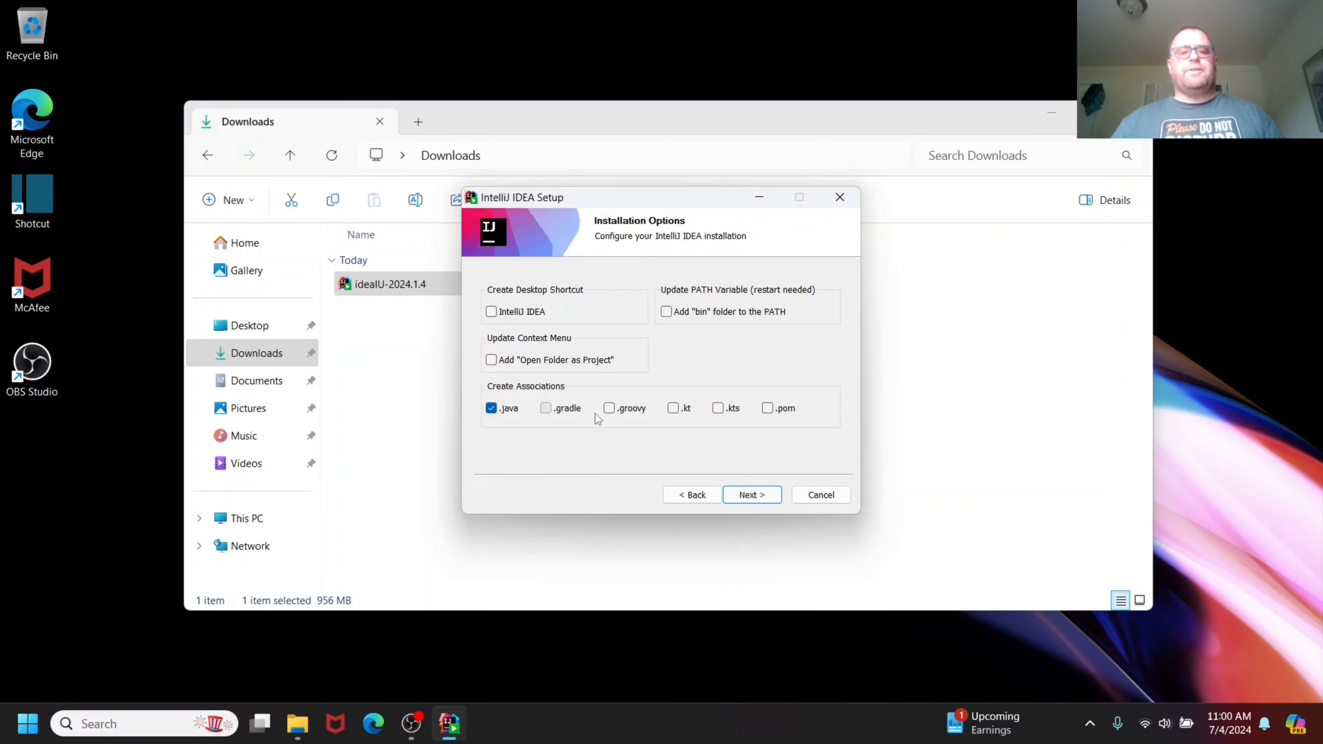
pyautogui.click(609, 409)
pyautogui.click(674, 411)
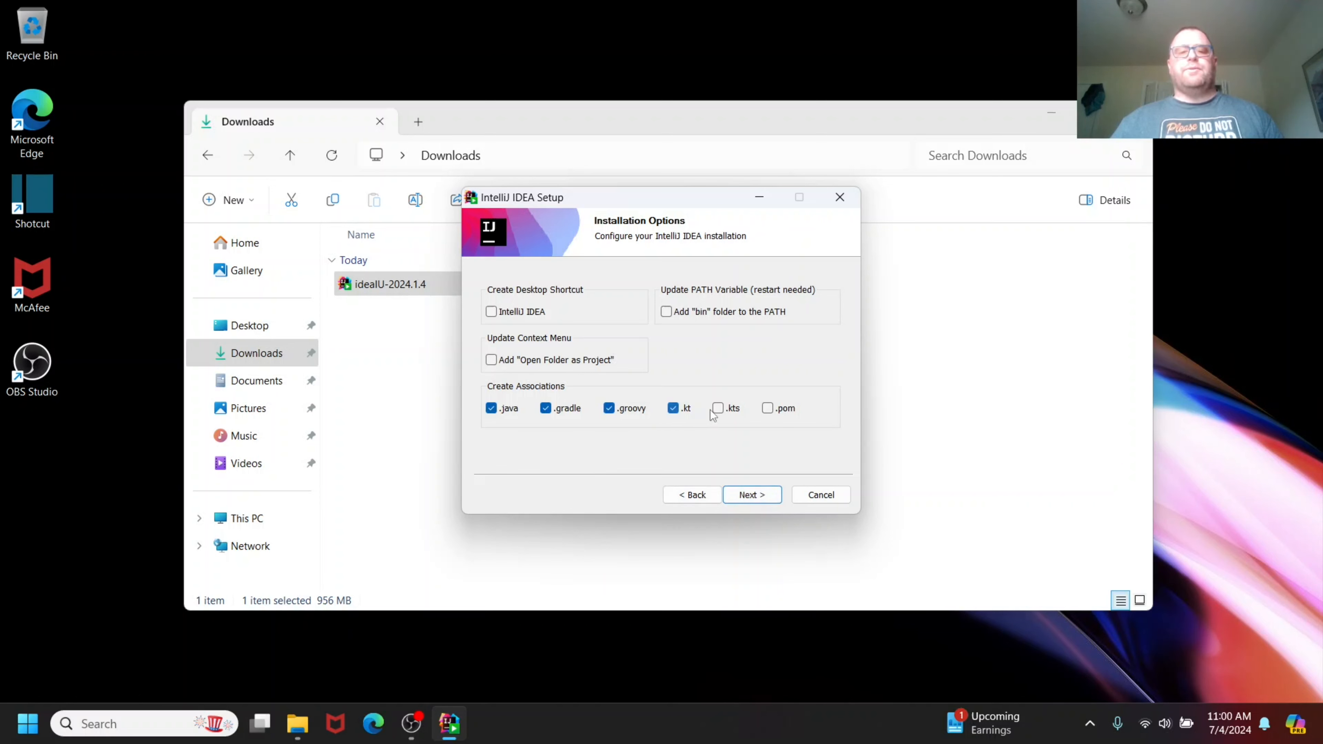
pyautogui.click(718, 411)
pyautogui.click(767, 409)
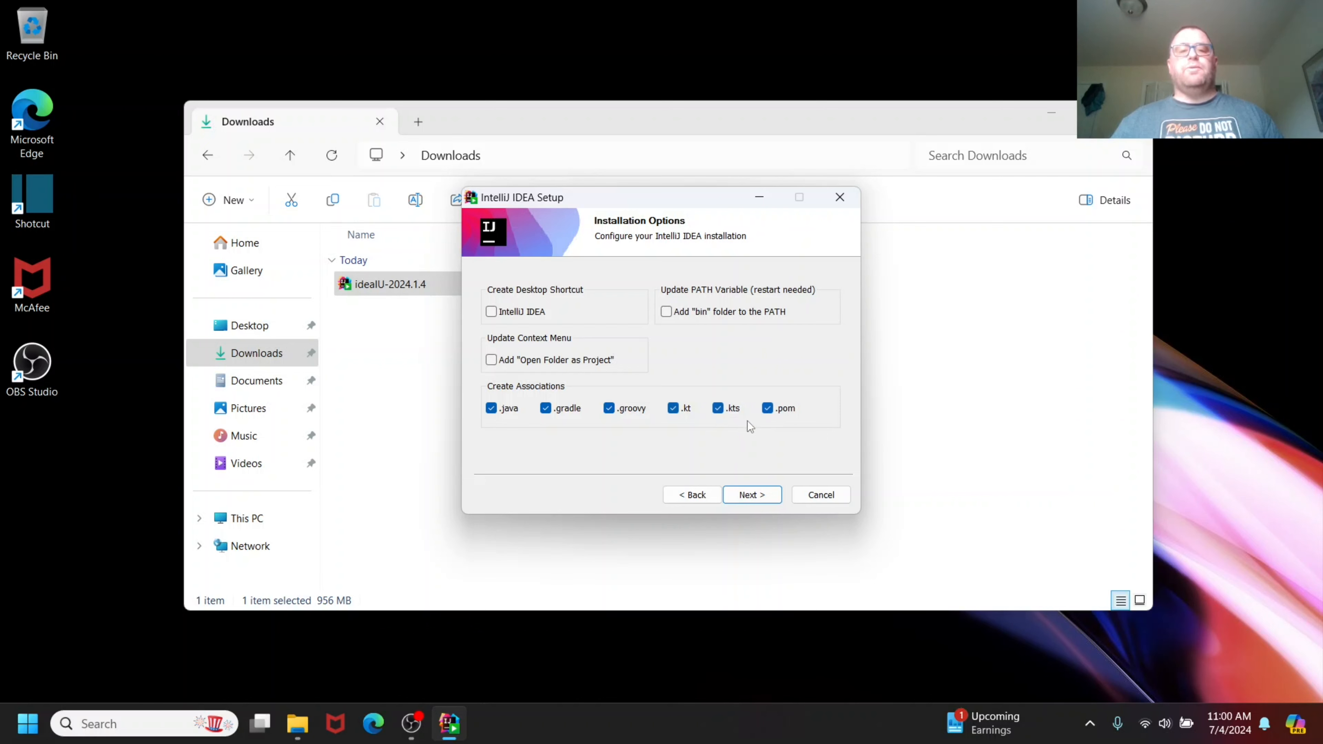
# - Enable the "bin" folder PATH entry, "Open Folder as Project" and the desktop shortcut, and start the installation
pyautogui.click(668, 312)
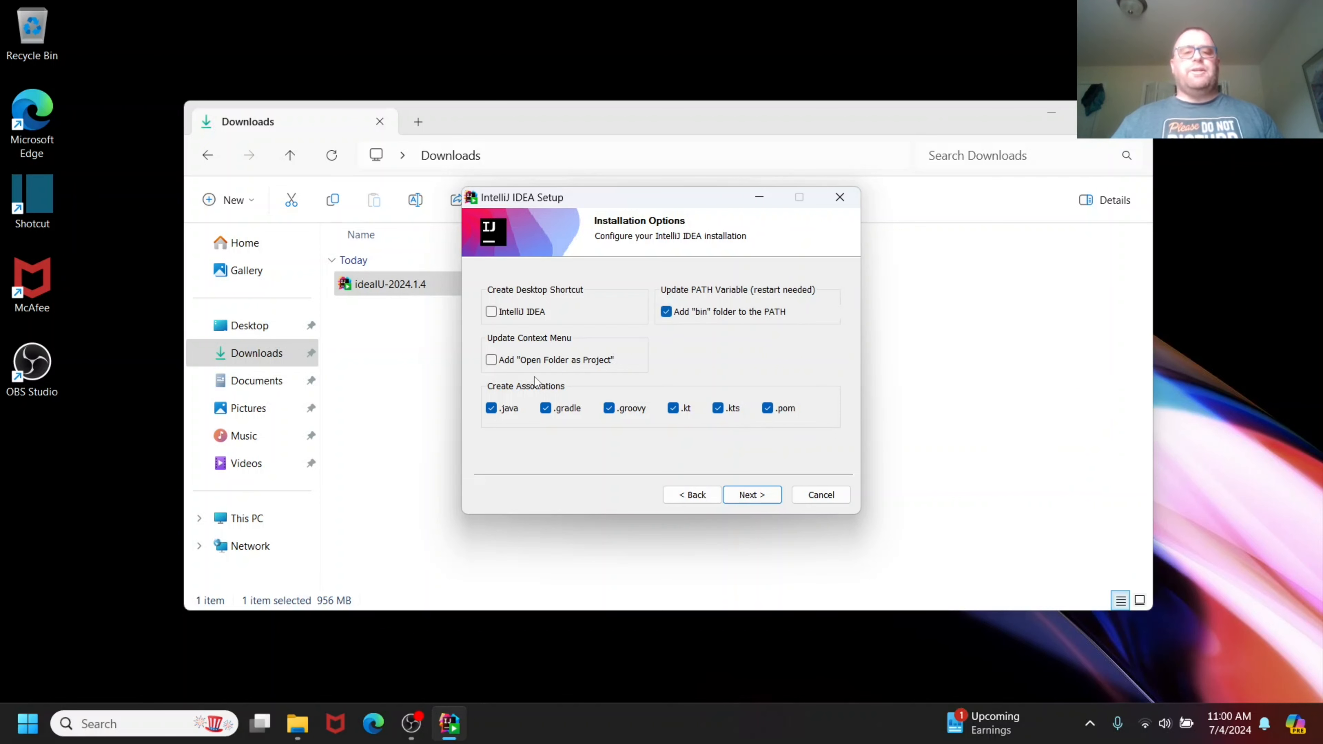
pyautogui.click(491, 361)
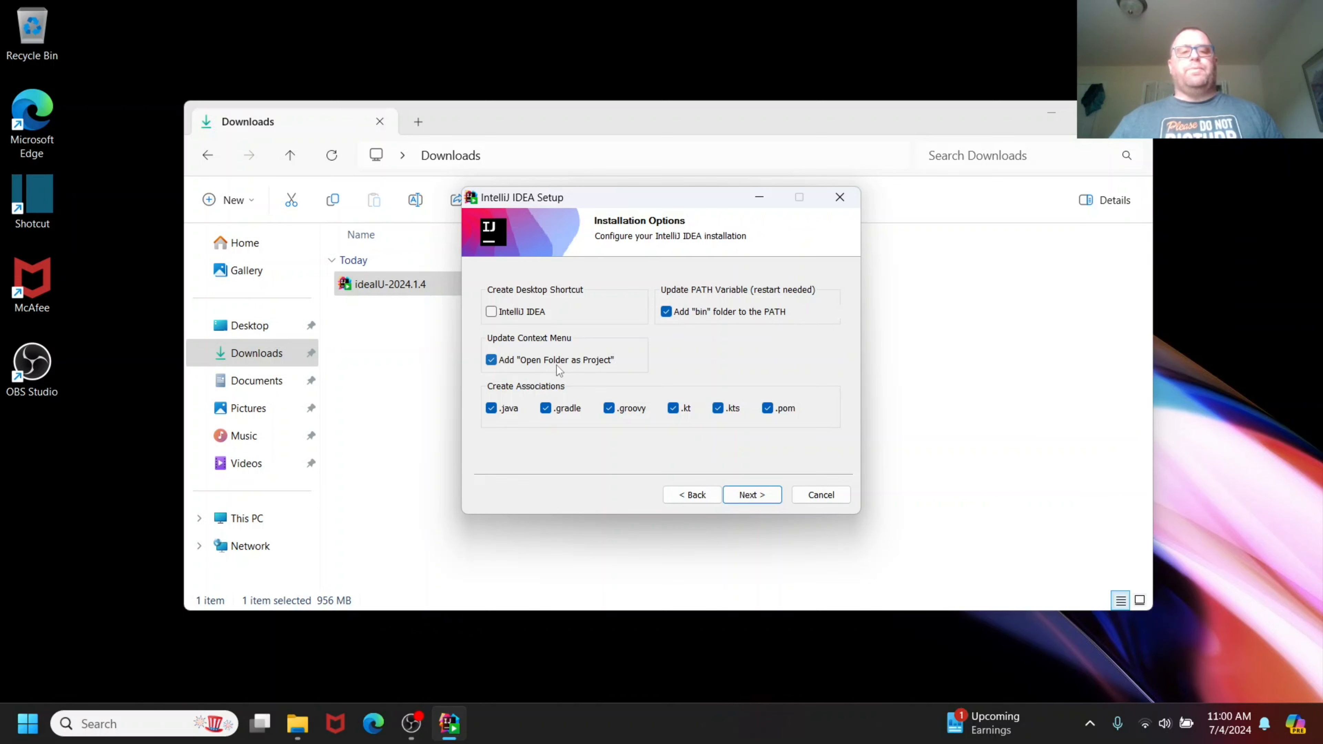
pyautogui.click(491, 312)
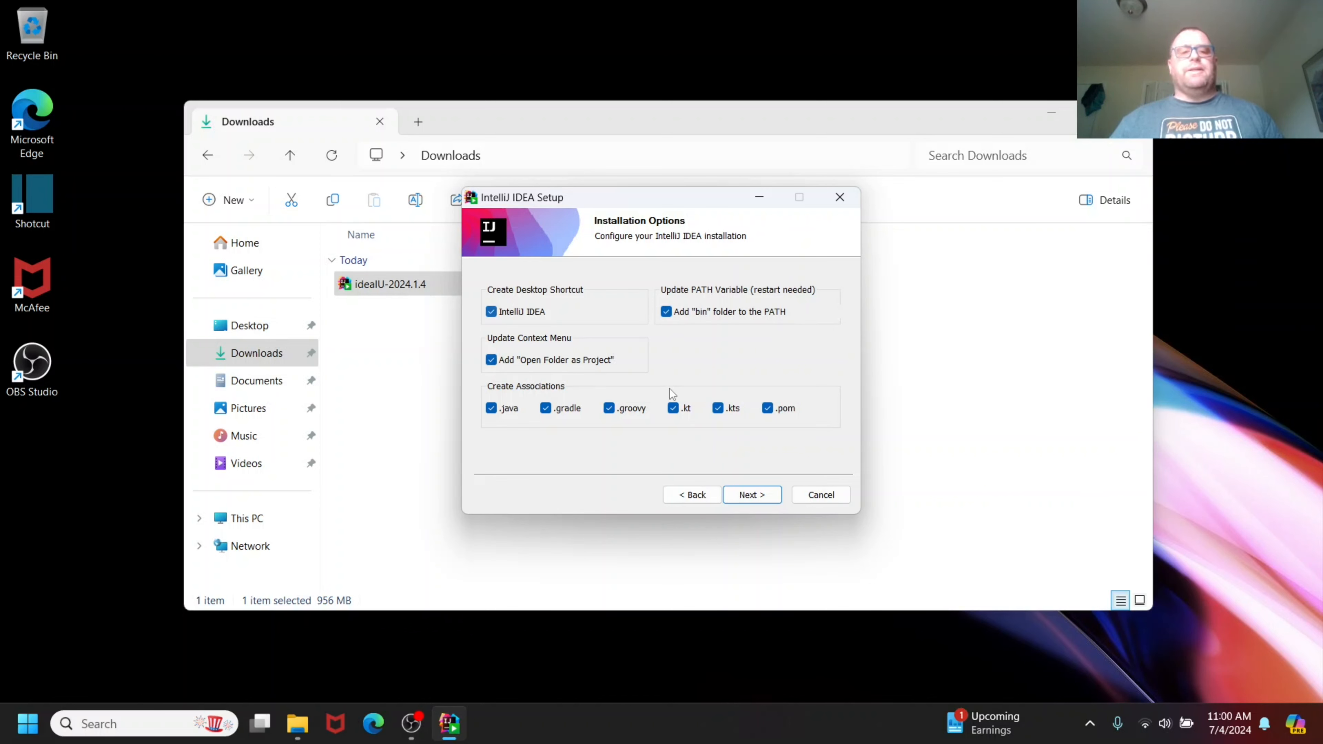
pyautogui.click(752, 495)
pyautogui.click(752, 495)
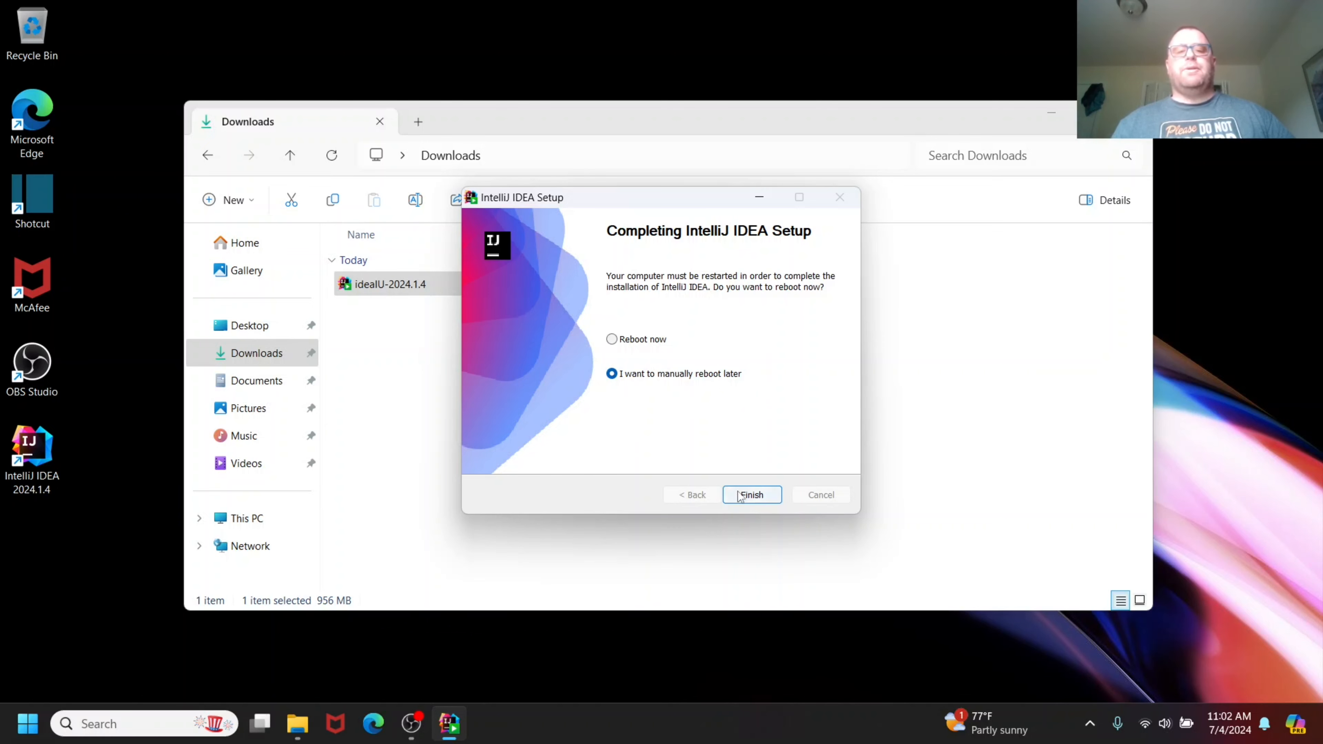
# - Finish the setup with the manual reboot option, close the Downloads window and launch IntelliJ IDEA from the desktop
pyautogui.click(753, 496)
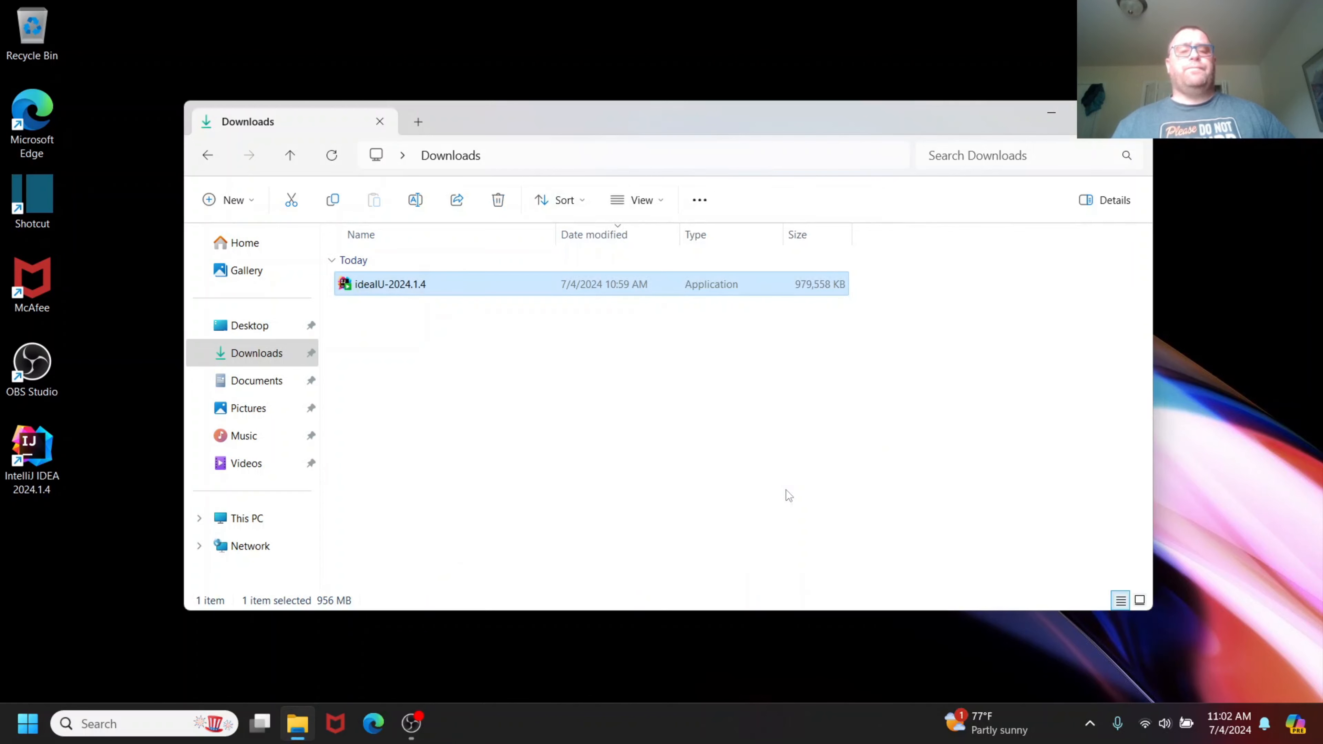
pyautogui.click(1131, 113)
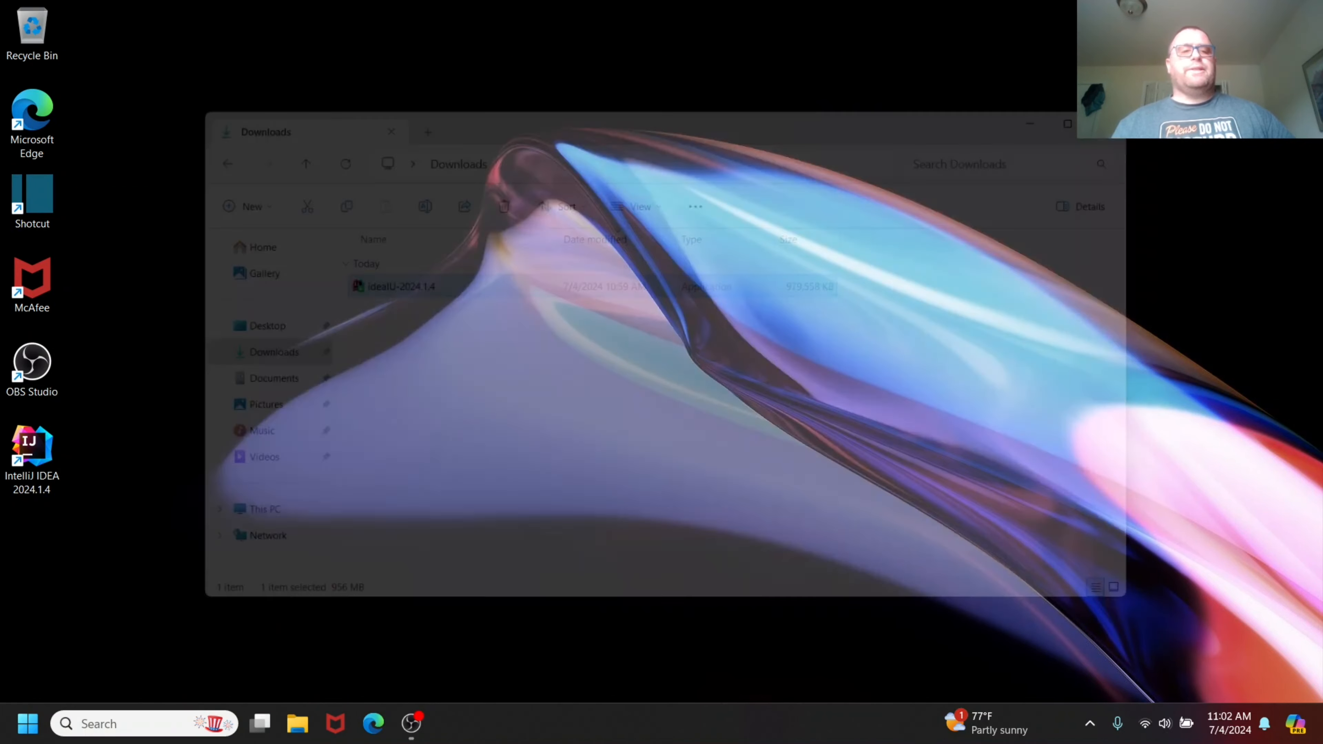
pyautogui.doubleClick(41, 450)
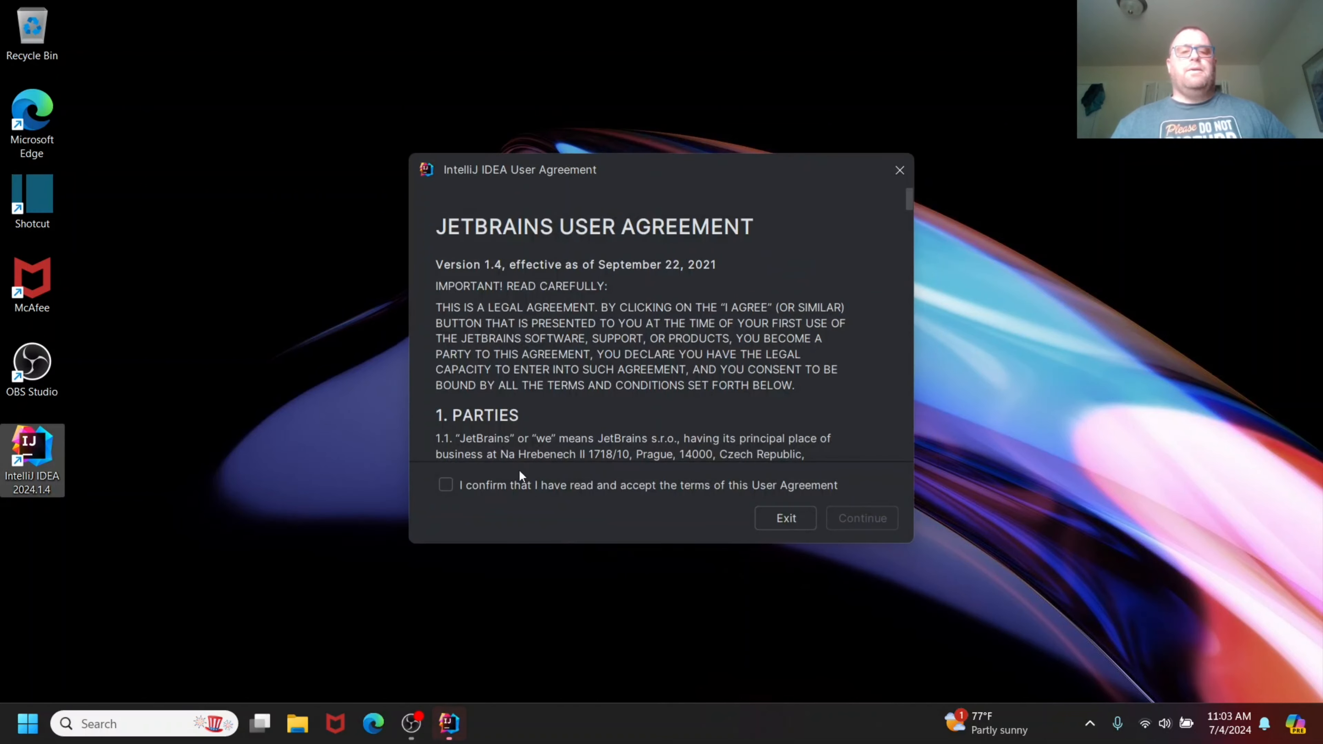
# - Complete the first-run prompts by accepting the user agreement, declining anonymous statistics and choosing to activate a paid license
pyautogui.click(446, 485)
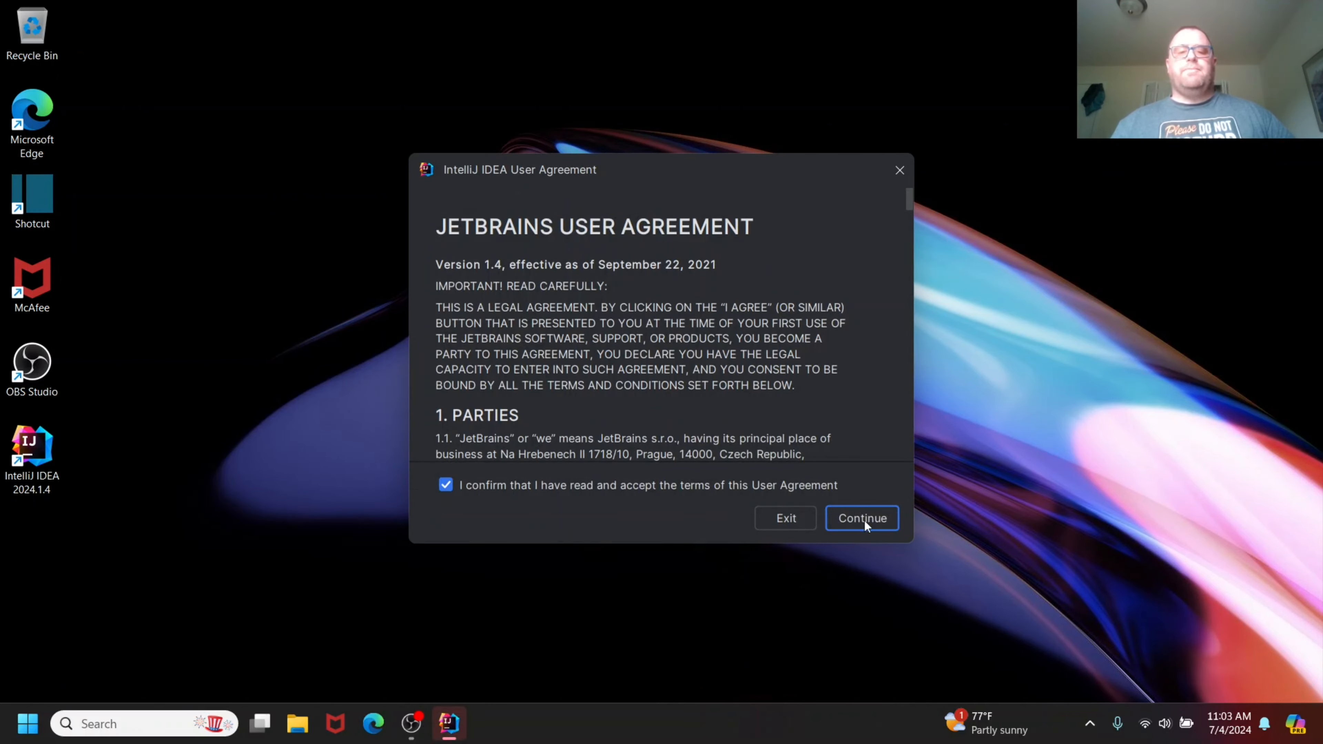
pyautogui.click(862, 519)
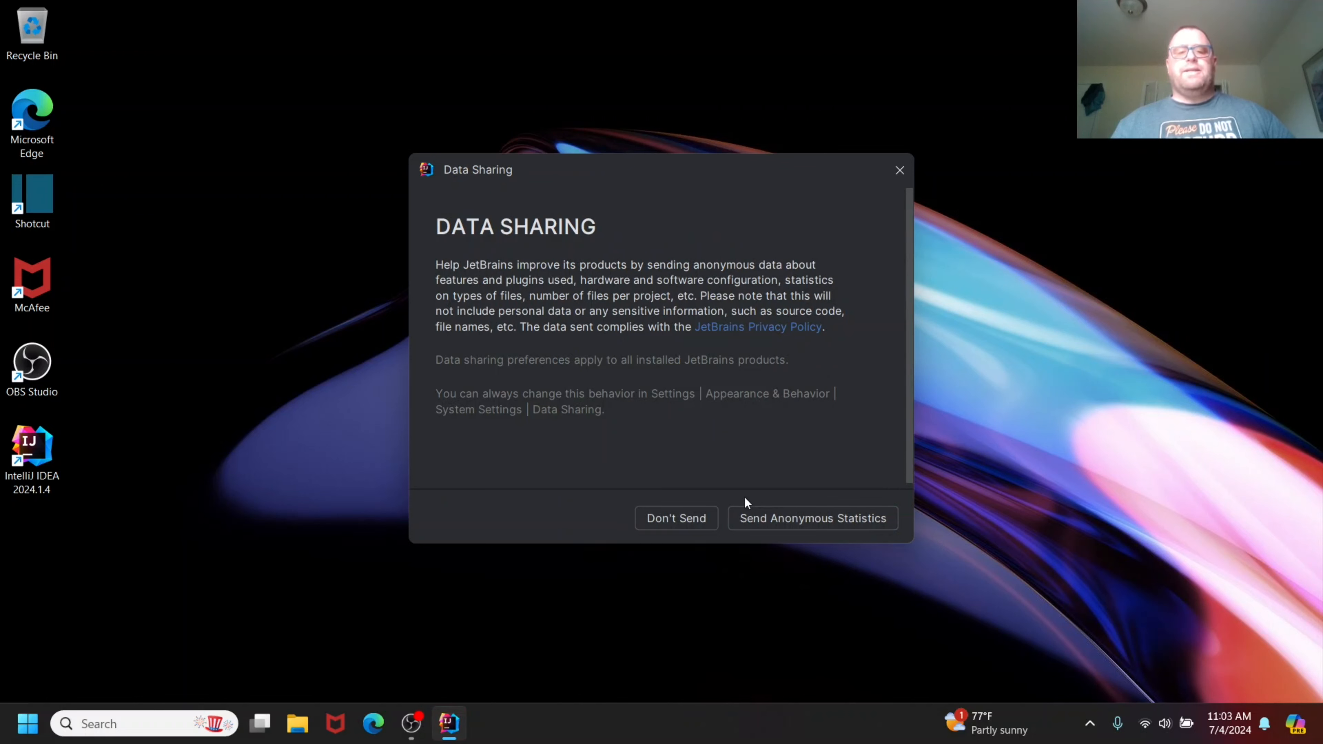
pyautogui.click(669, 525)
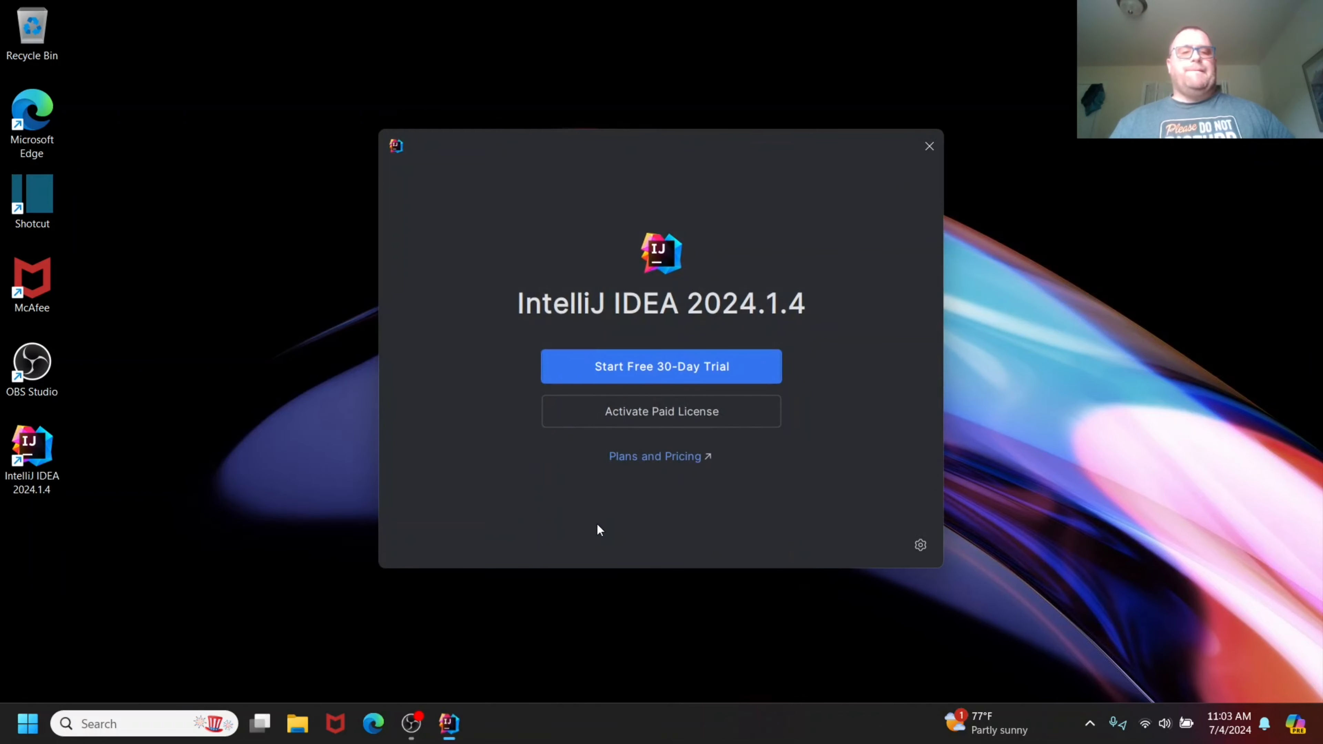
pyautogui.click(681, 414)
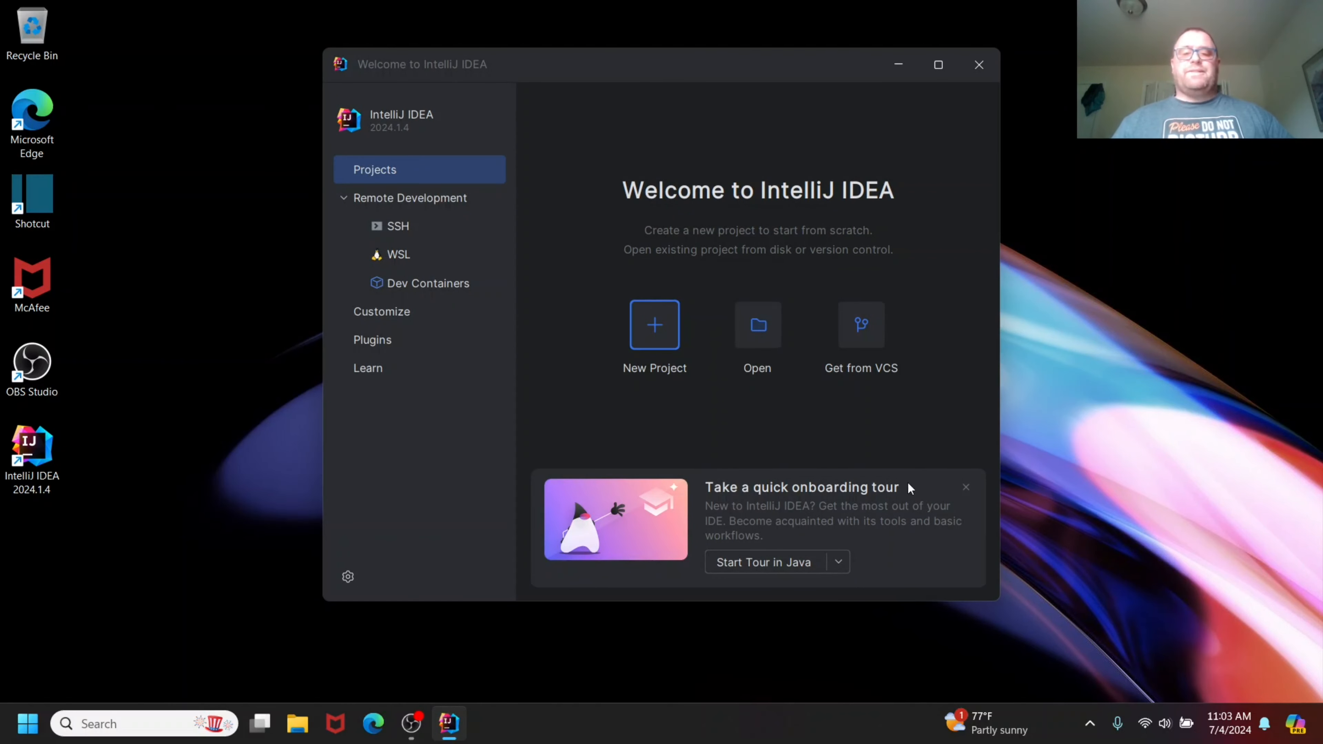
# - Dismiss the onboarding tour offer and start a new project, checking the JDK choices available for a Java project
pyautogui.click(965, 488)
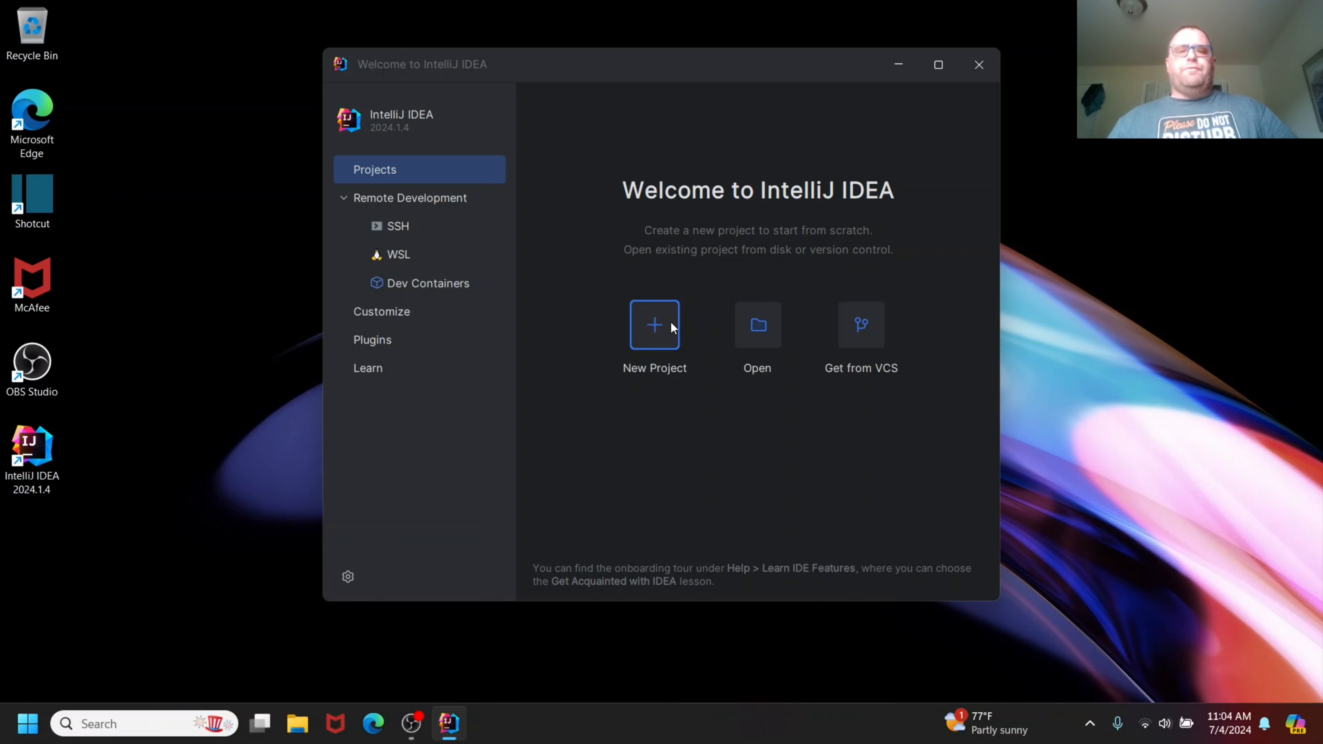
pyautogui.click(652, 334)
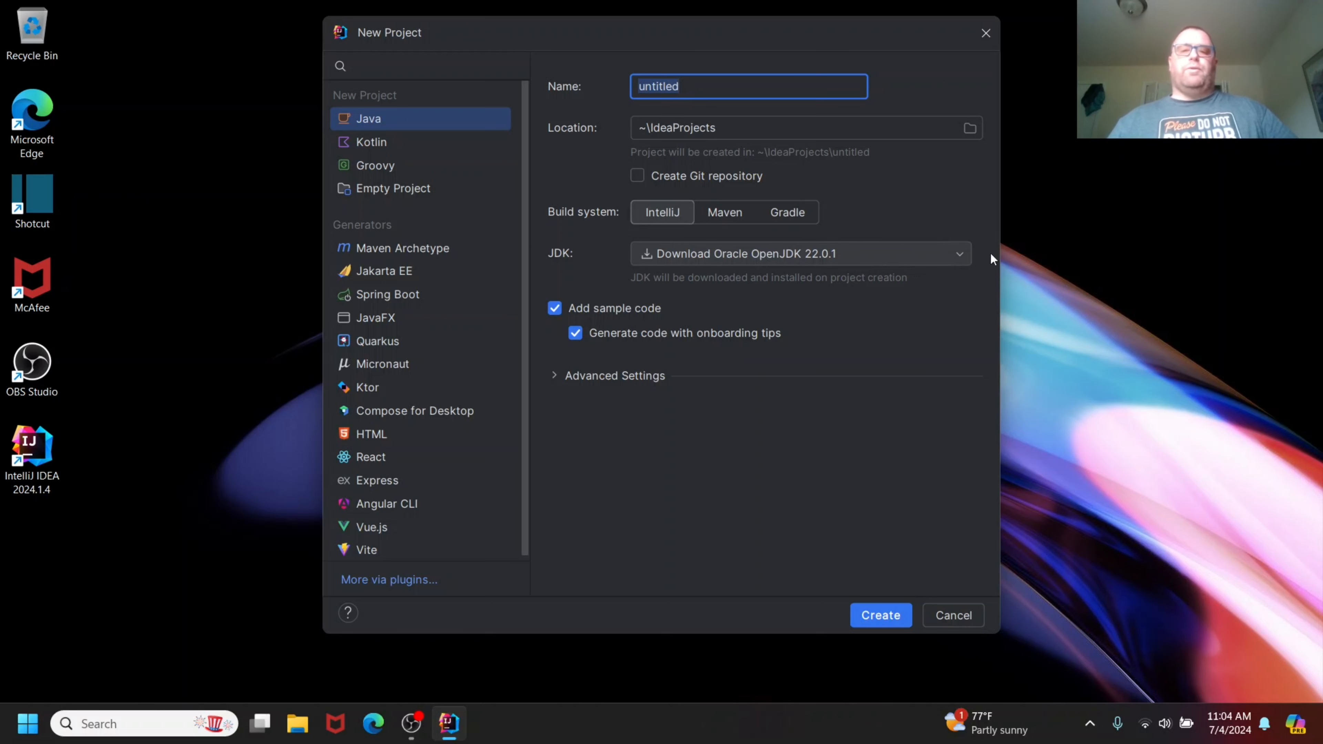
pyautogui.click(959, 255)
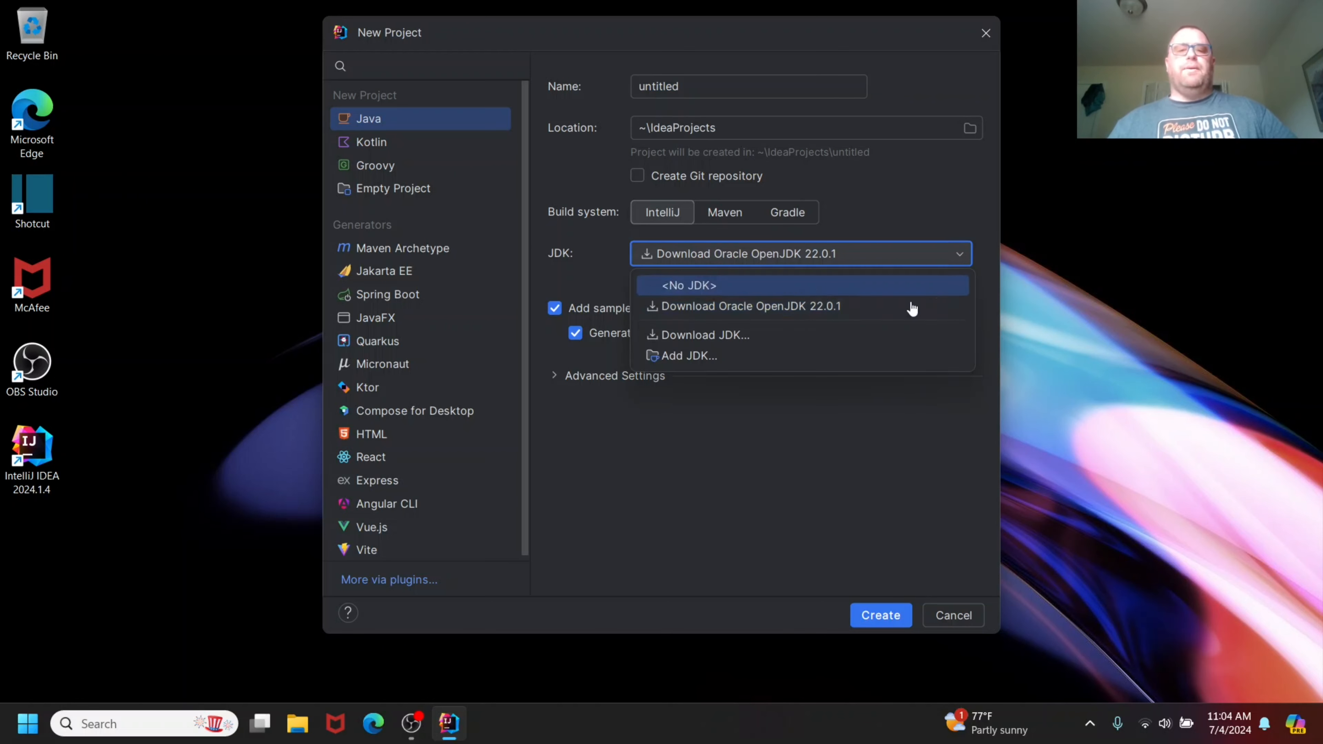
pyautogui.click(876, 214)
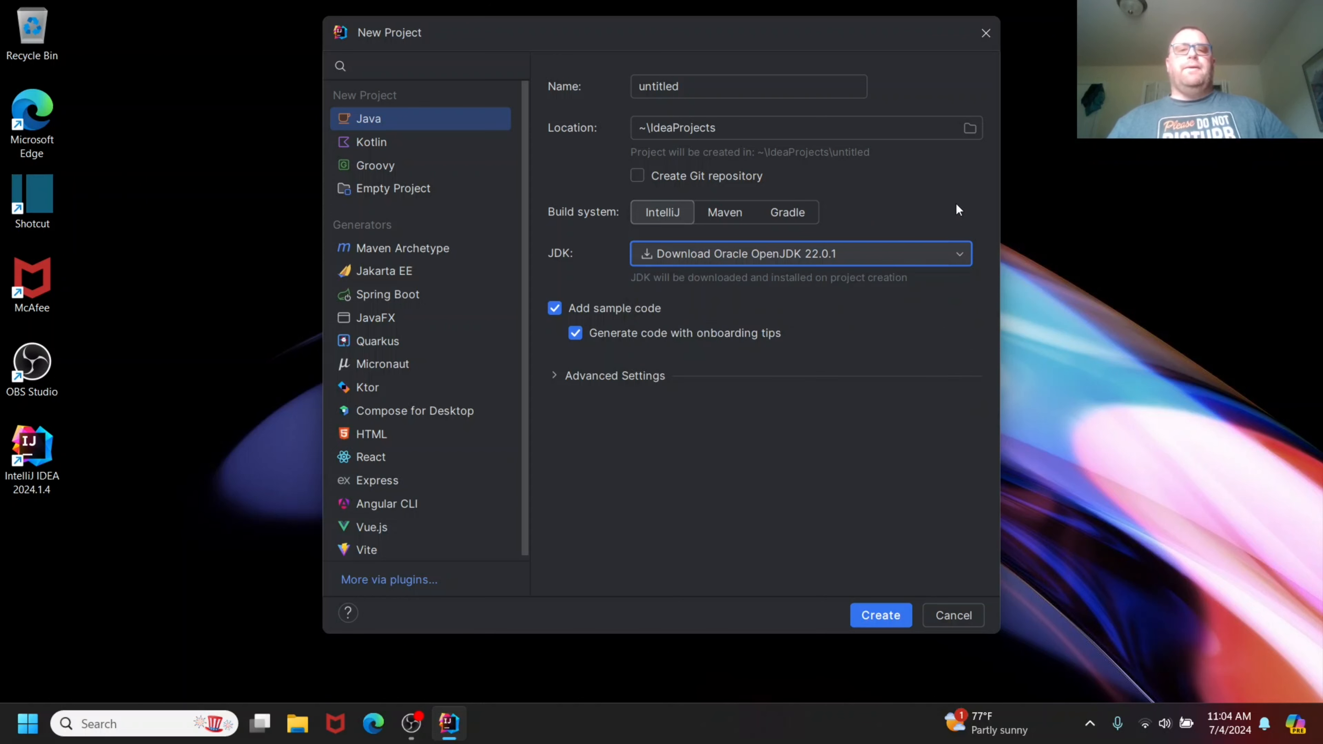
# - Choose the Empty Project type and name the project with the owner's full name followed by "math", in lowercase without spaces
pyautogui.click(387, 202)
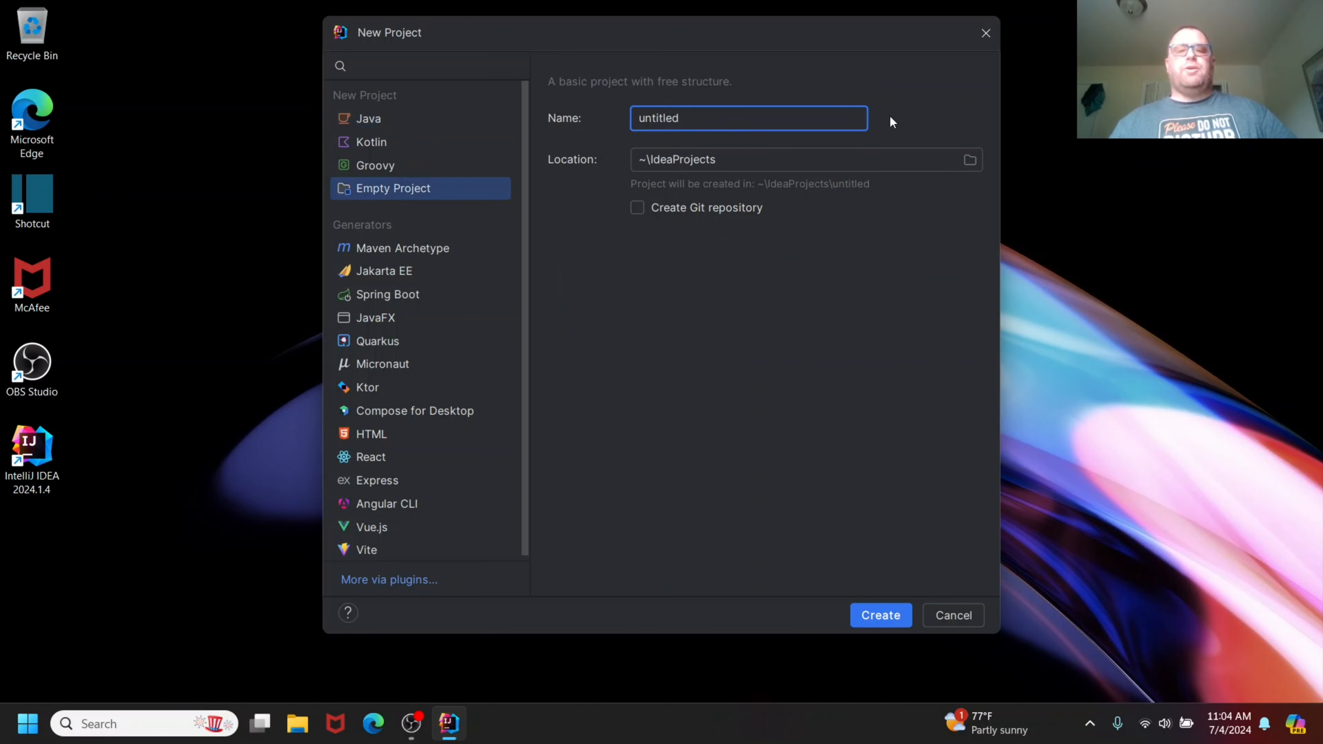
pyautogui.press('BackSpace')
pyautogui.press('BackSpace')
pyautogui.press('BackSpace')
pyautogui.press('BackSpace')
pyautogui.press('BackSpace')
pyautogui.press('BackSpace')
pyautogui.press('BackSpace')
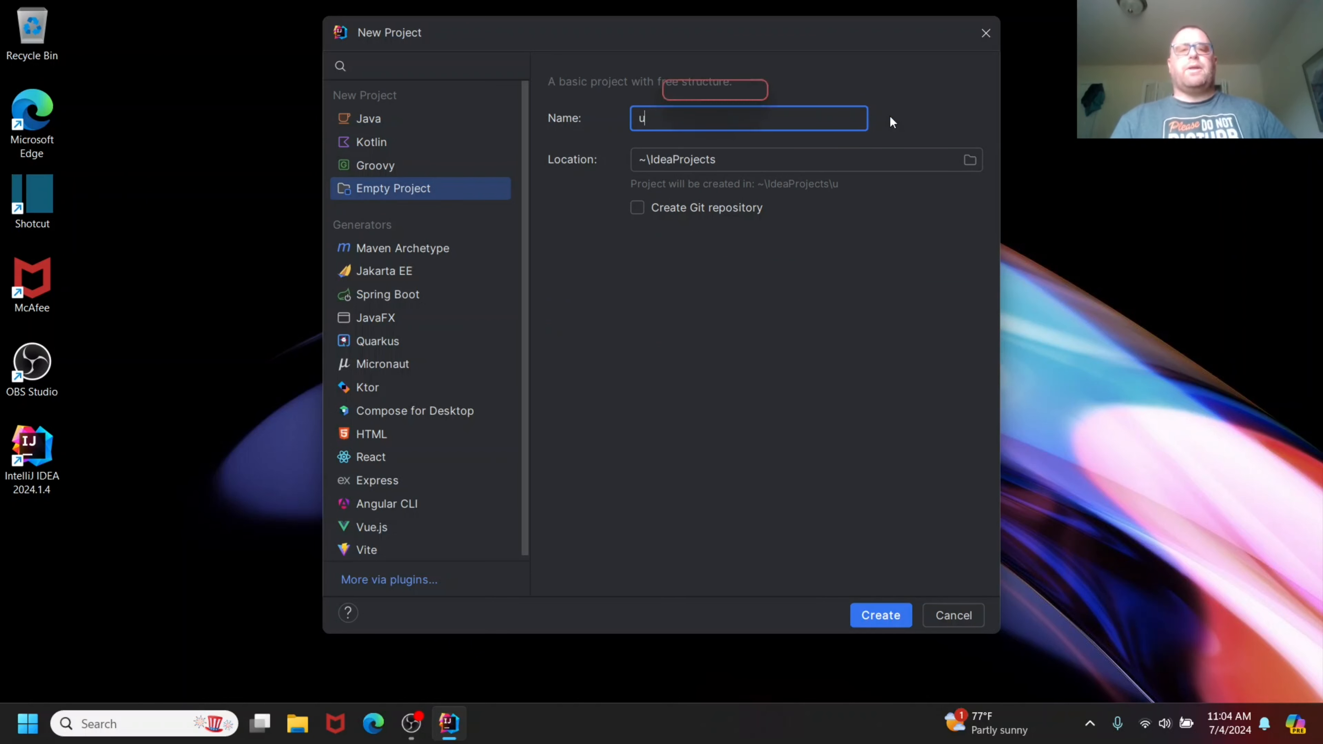
pyautogui.press('BackSpace')
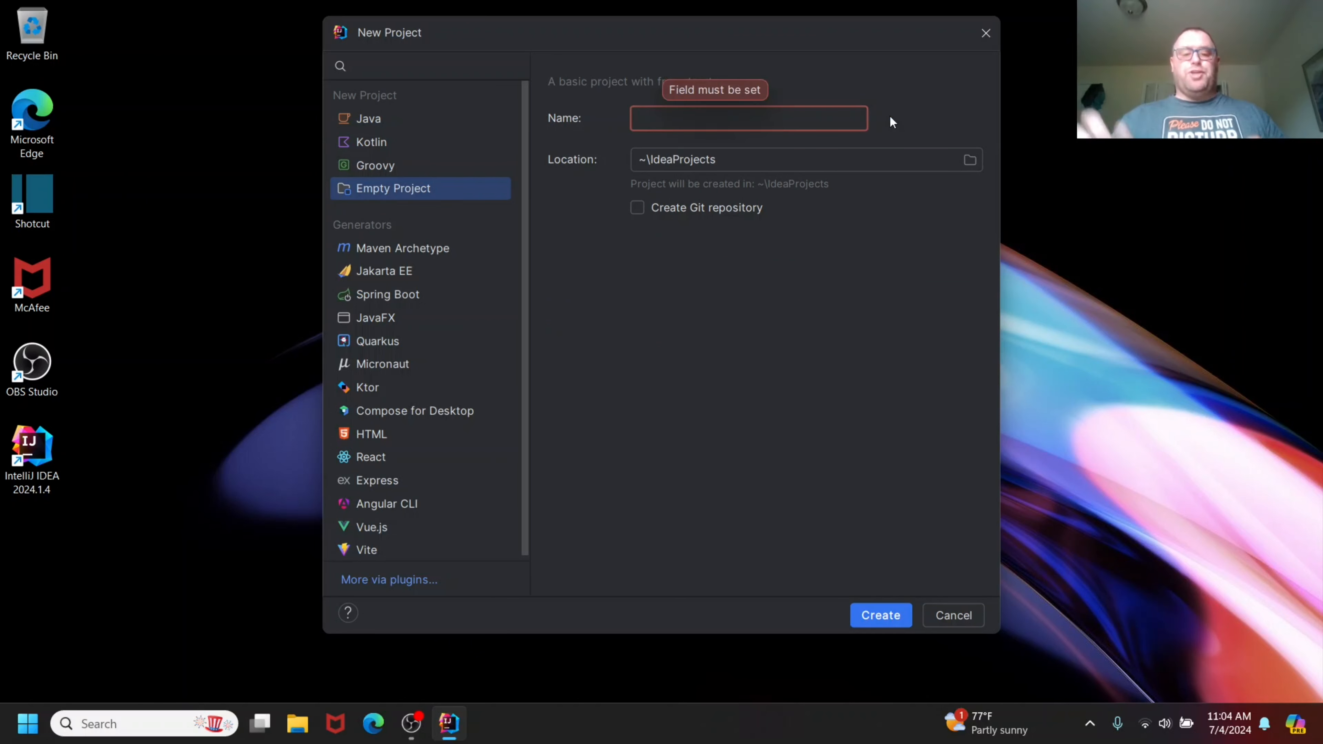
pyautogui.write('timothyu')
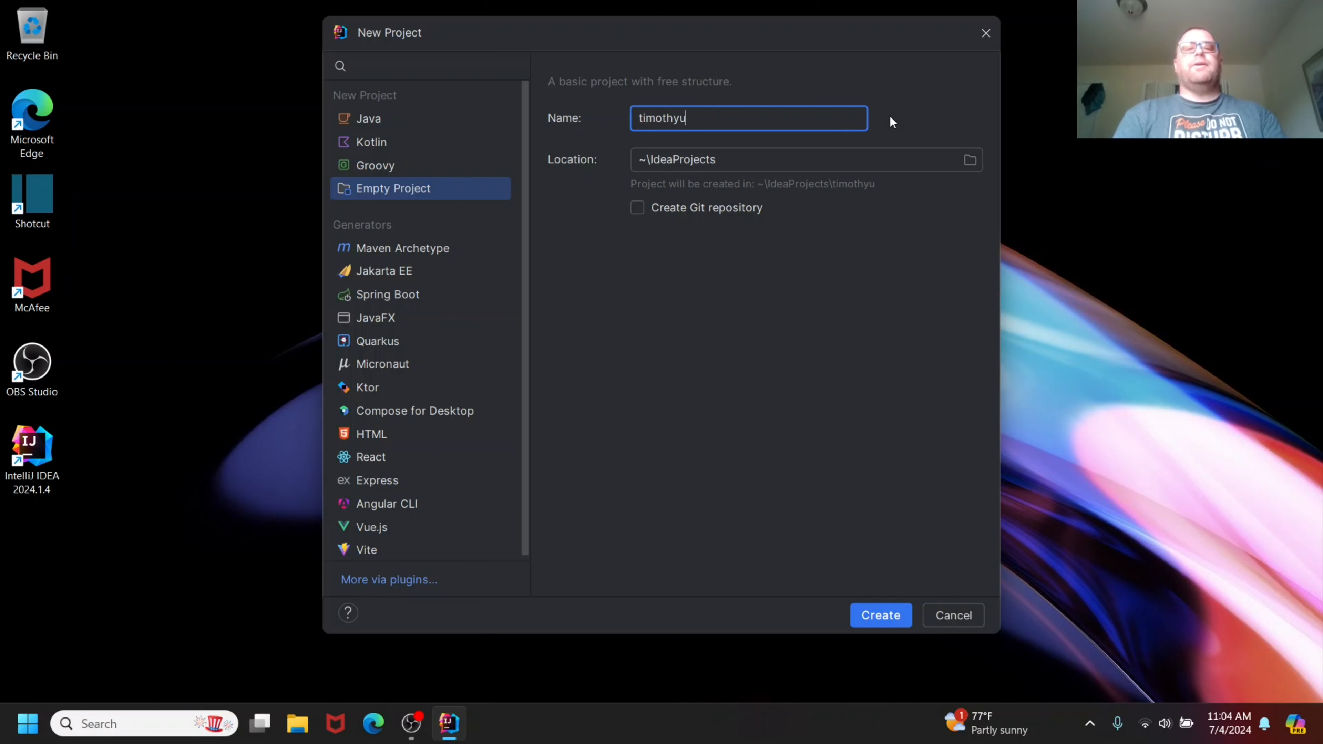
pyautogui.write('nkertmath')
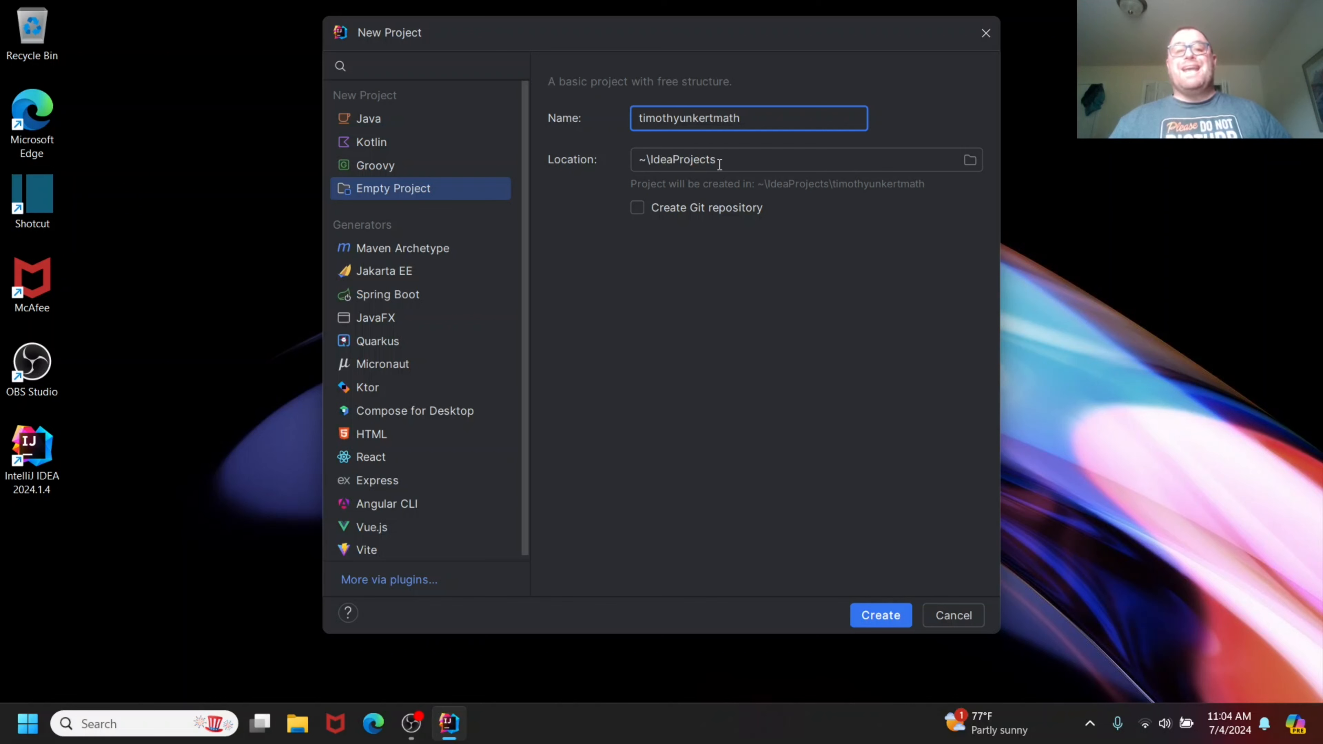
# - Set the project location to the Documents folder inside OneDrive in the user's home directory
pyautogui.click(970, 160)
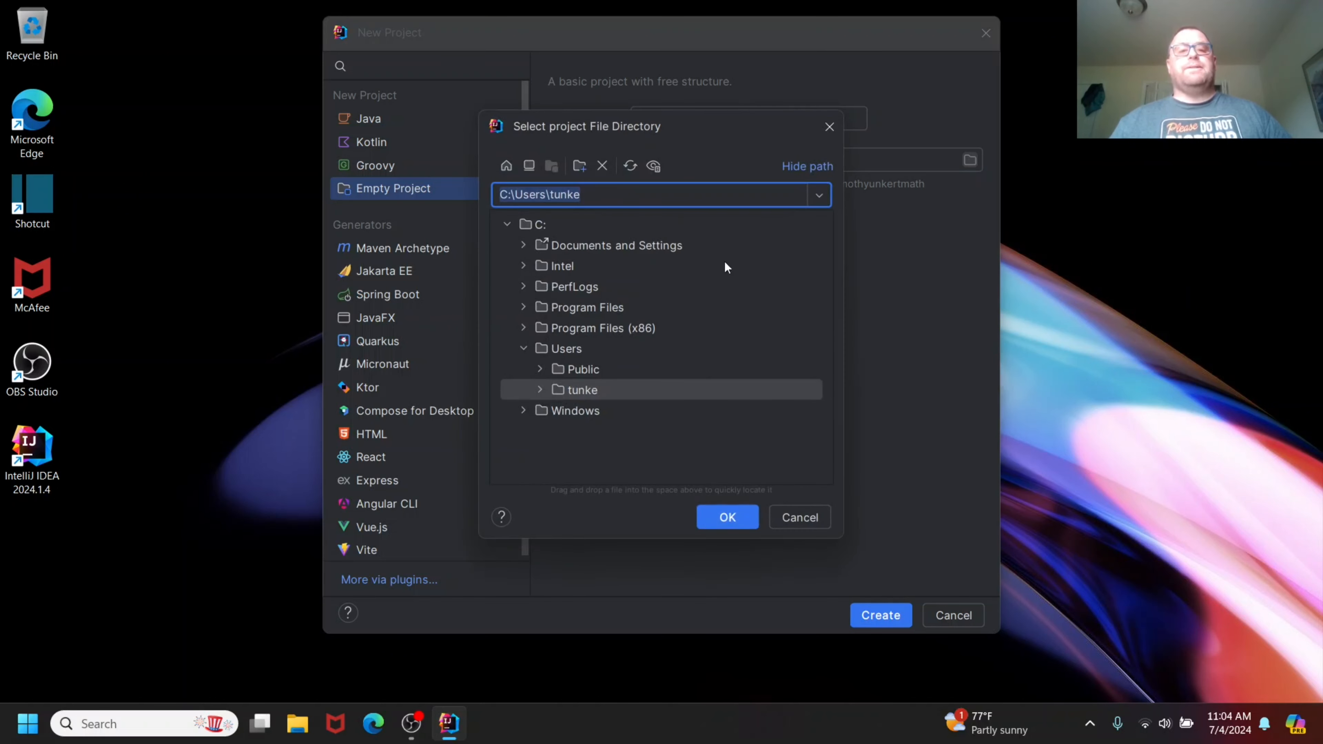
pyautogui.click(539, 391)
pyautogui.scroll(-3, 682, 329)
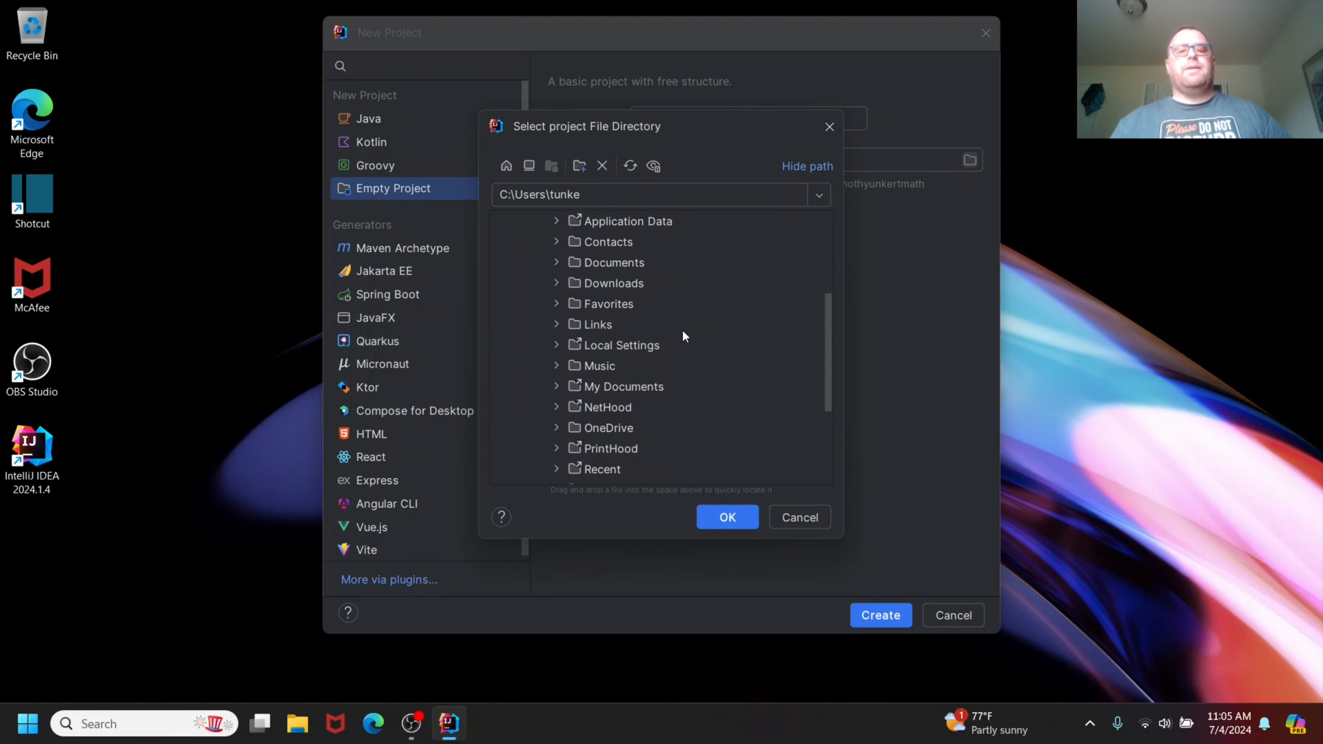
pyautogui.scroll(-1, 677, 344)
pyautogui.click(556, 366)
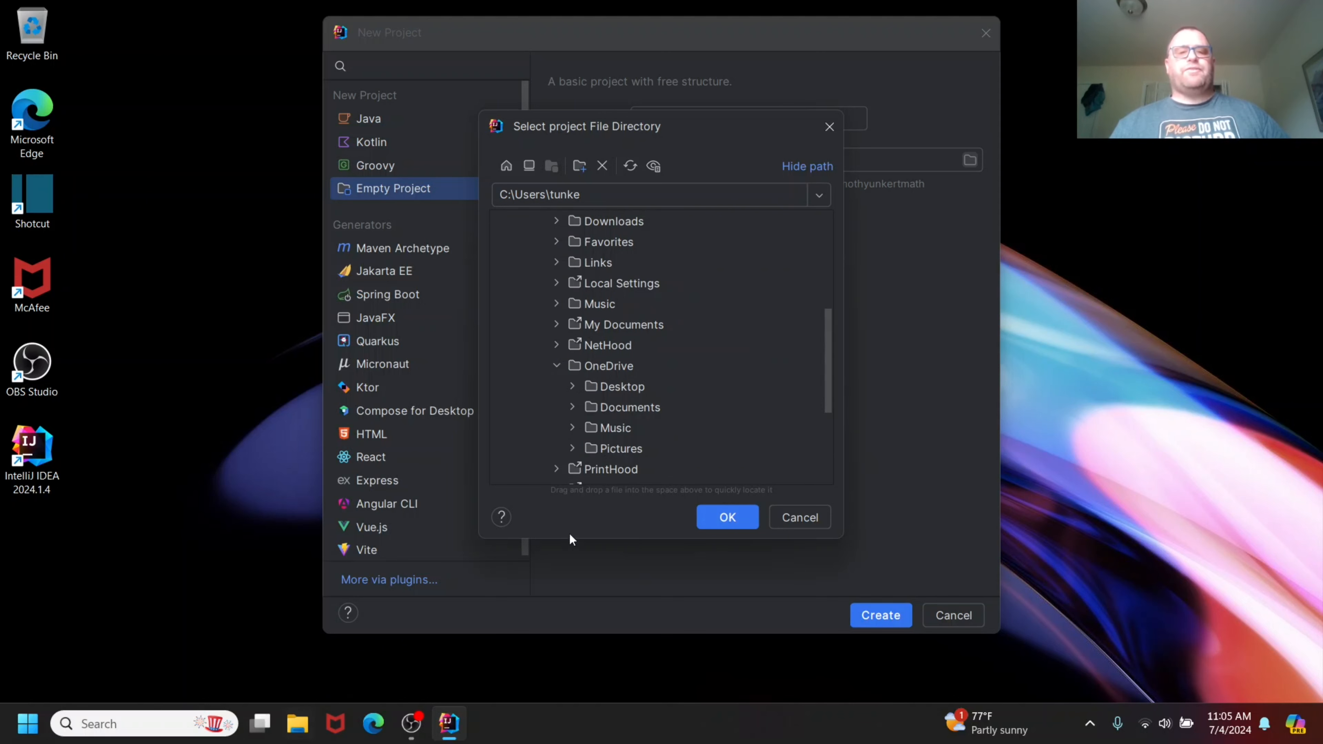
pyautogui.click(606, 407)
pyautogui.click(724, 517)
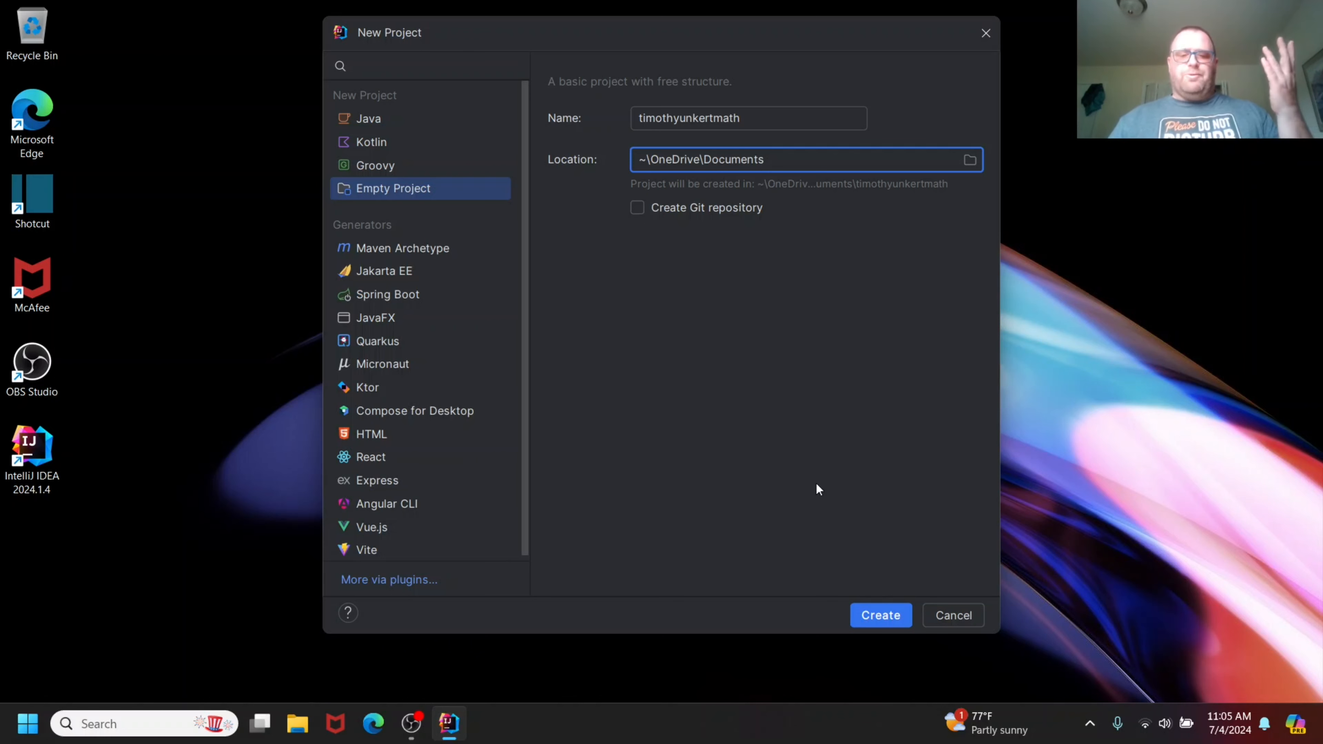
# - Create the empty project, then close the AI Assistant offer and maximize the project window
pyautogui.click(899, 616)
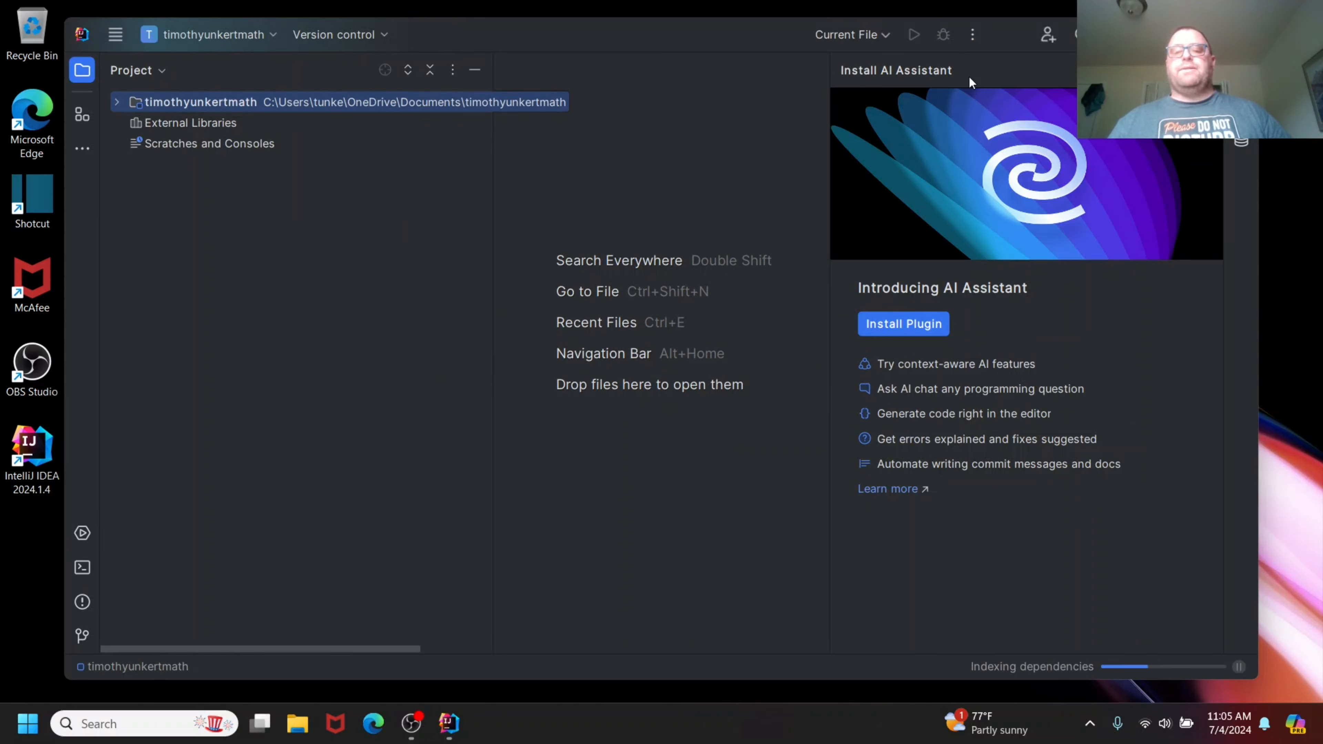
pyautogui.click(1204, 70)
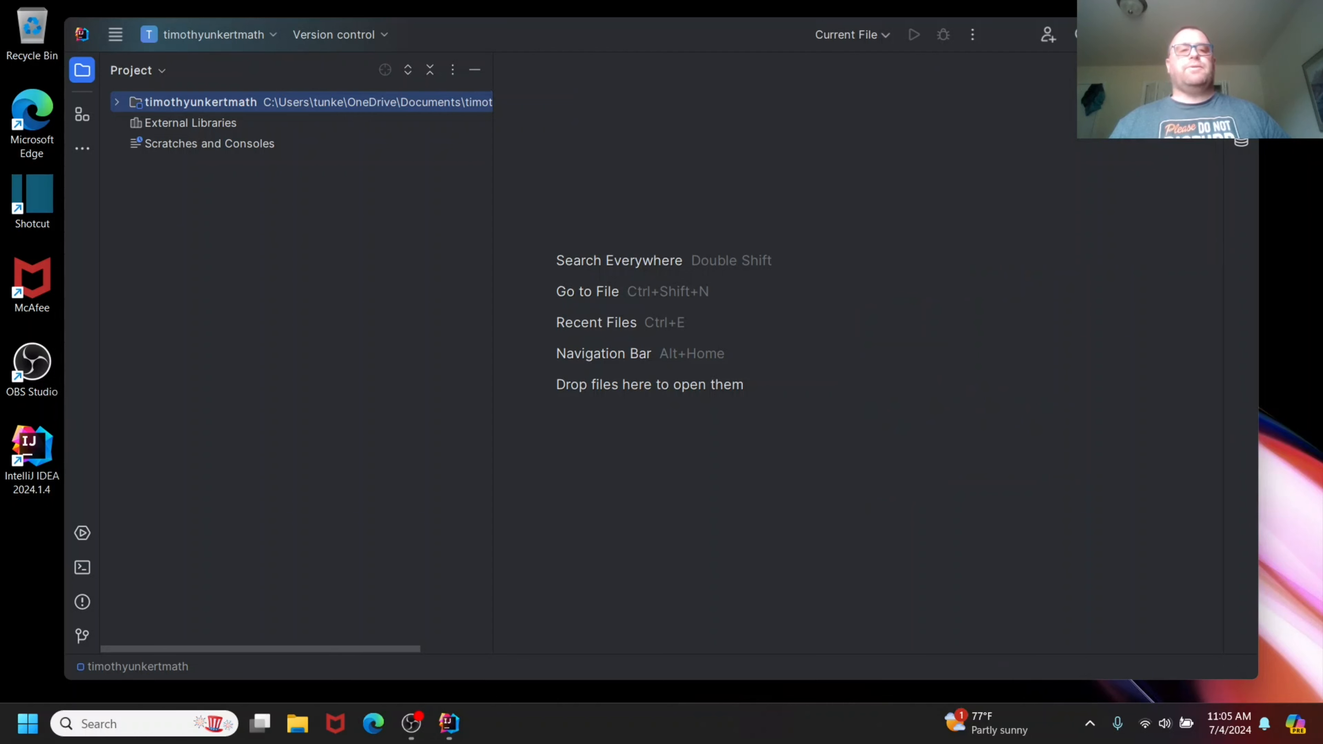
pyautogui.click(1198, 34)
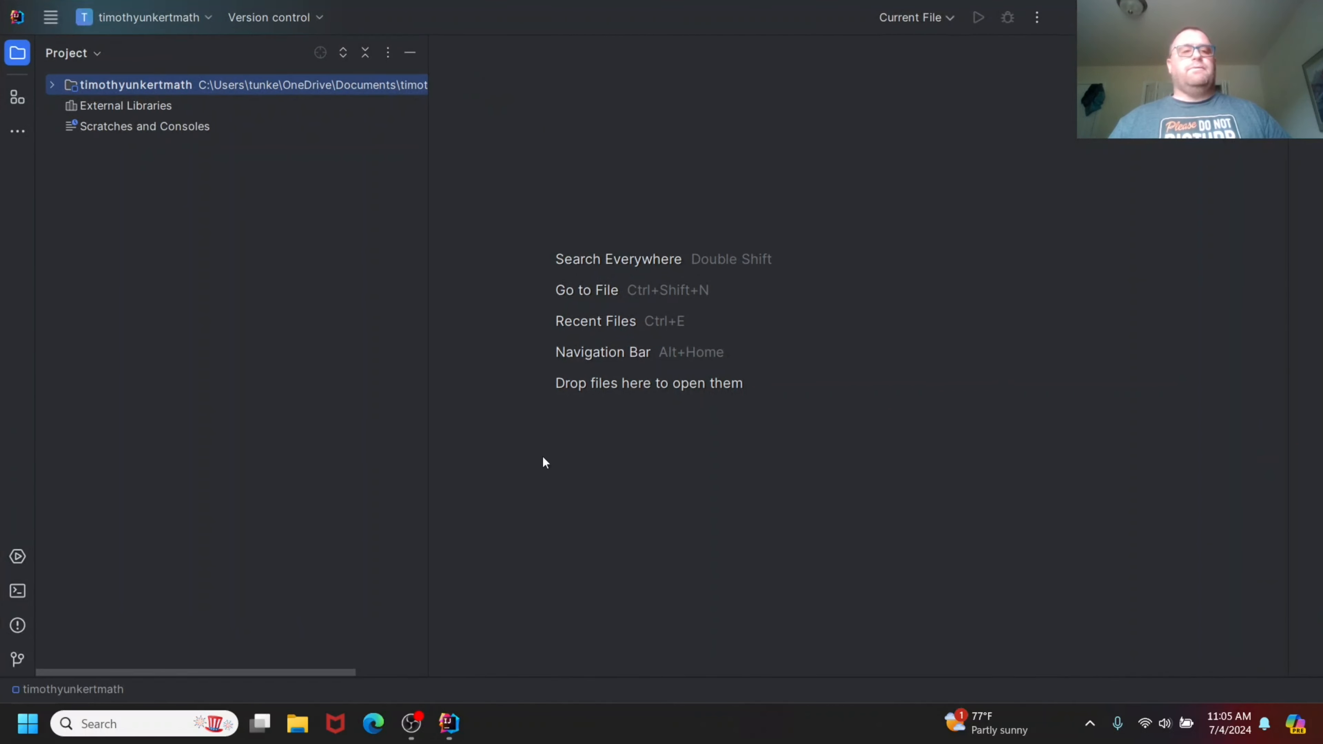
# - Enable Settings Sync for all categories with the settings from the account, and restart the IDE to apply them
pyautogui.click(52, 18)
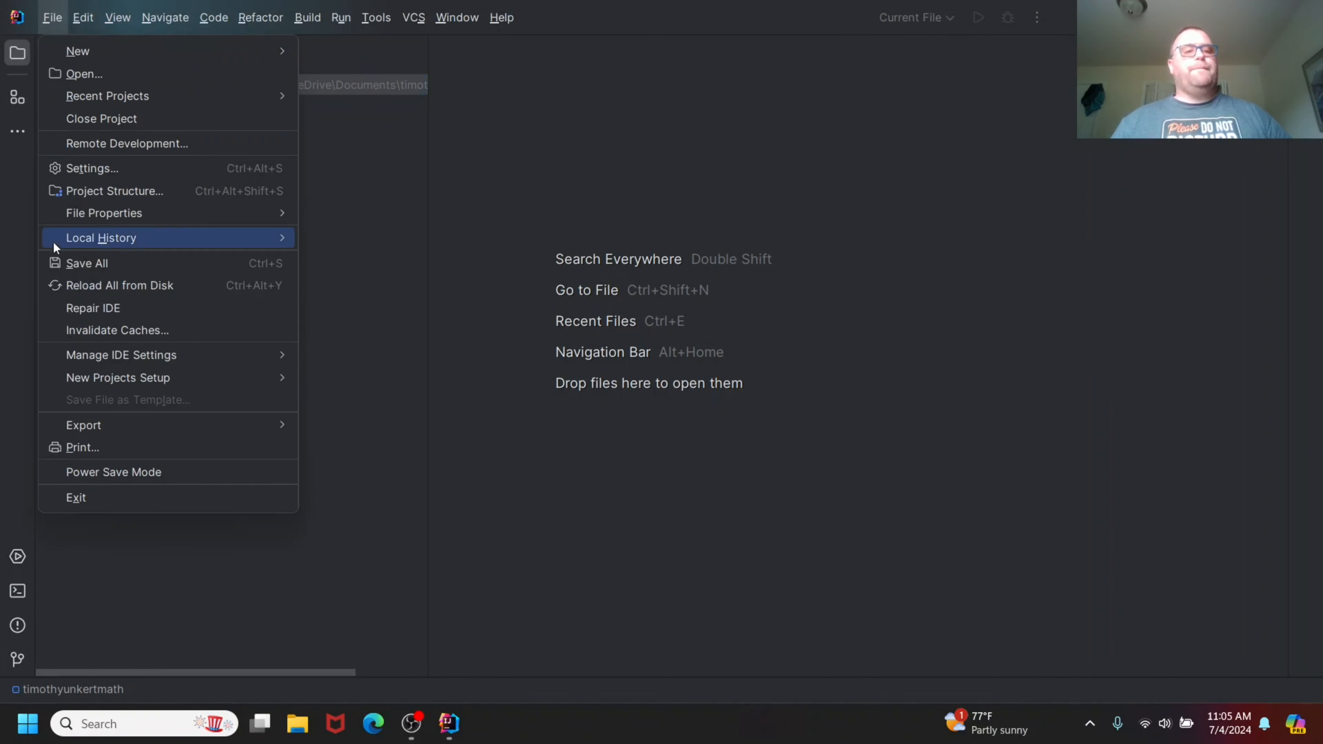
pyautogui.moveTo(77, 356)
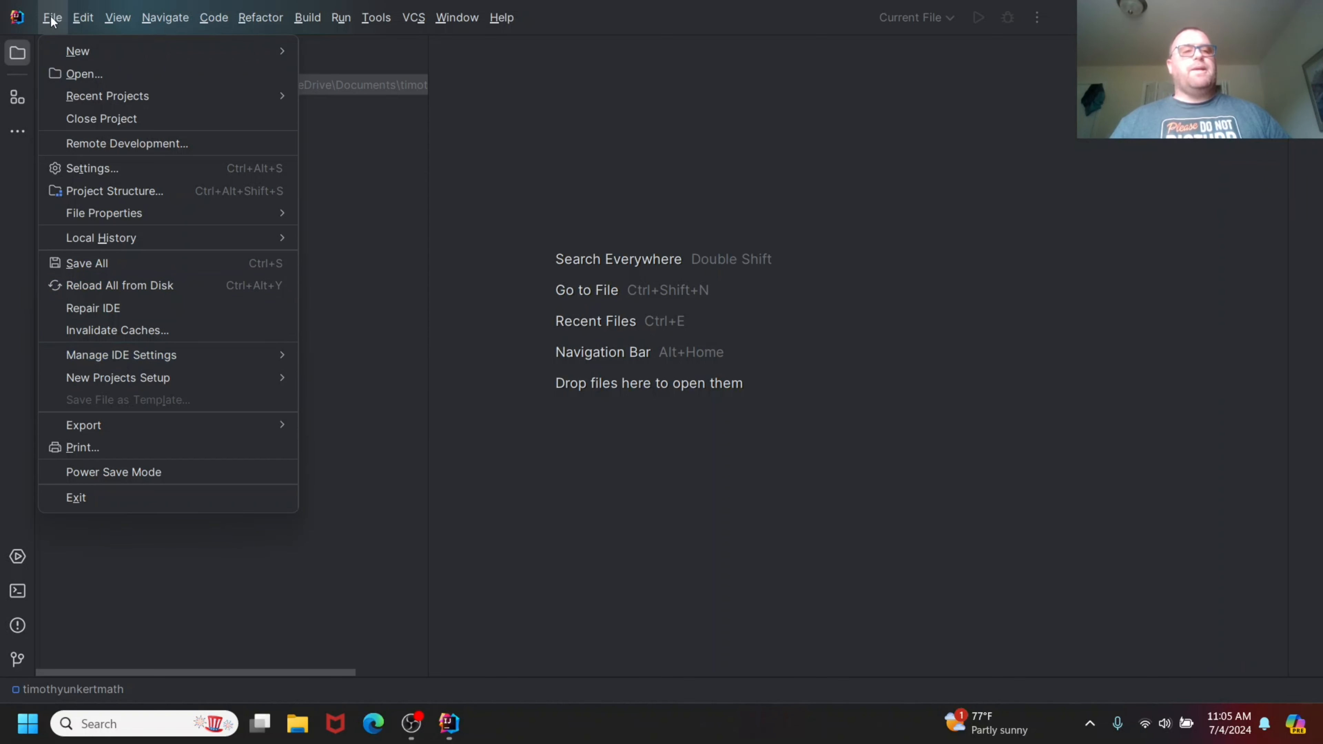
pyautogui.click(530, 220)
pyautogui.click(44, 26)
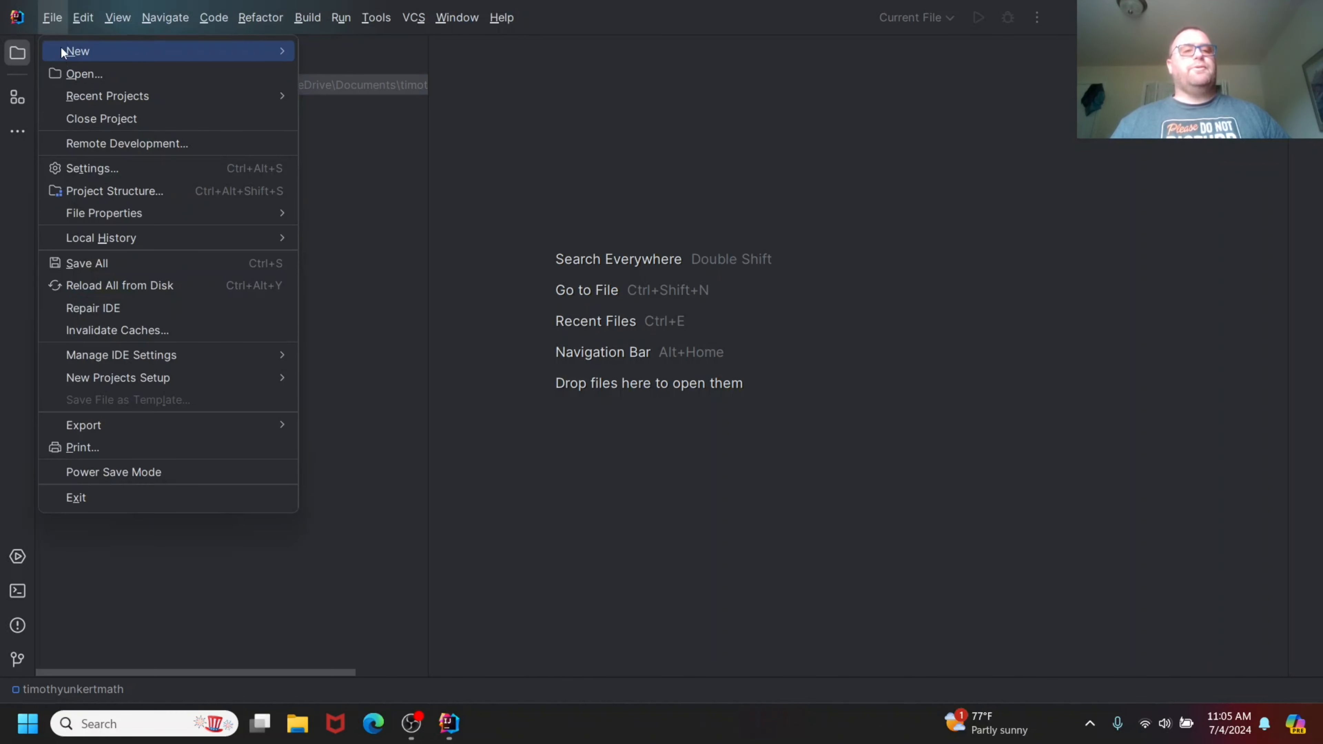
pyautogui.moveTo(91, 355)
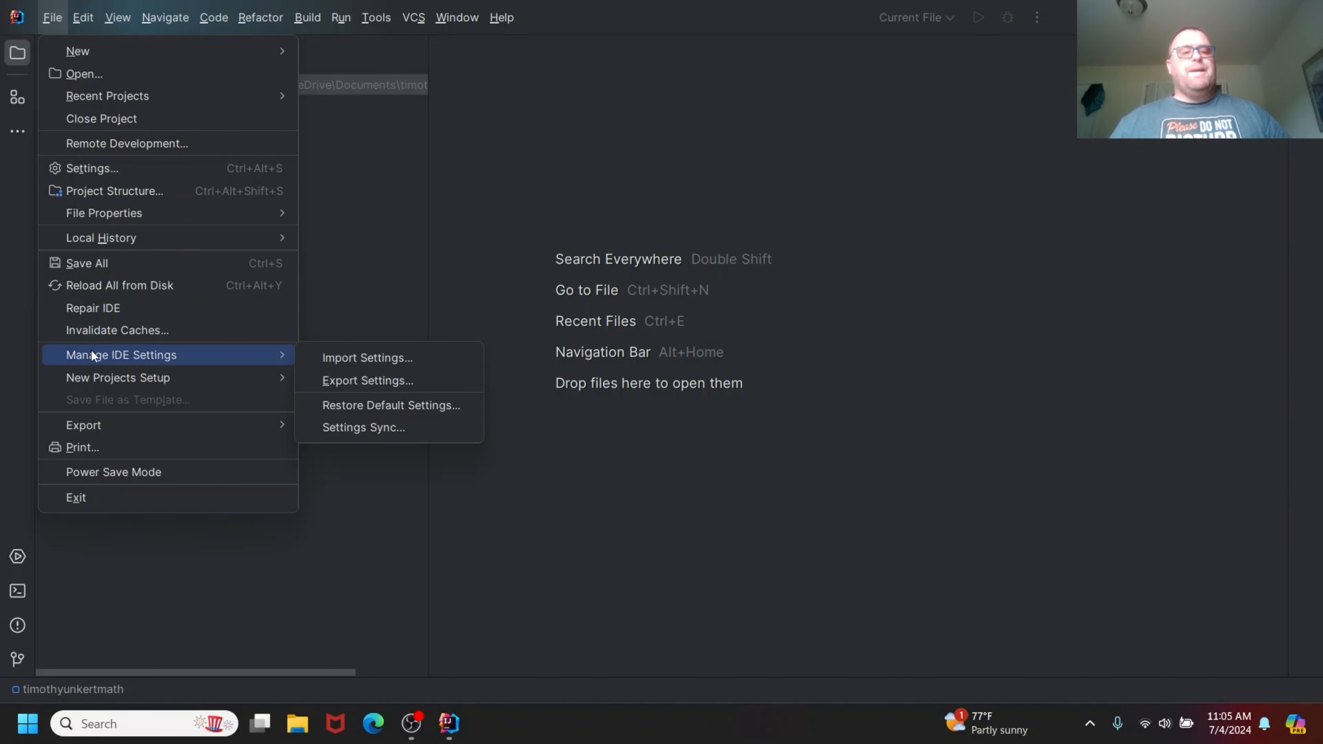
pyautogui.click(361, 427)
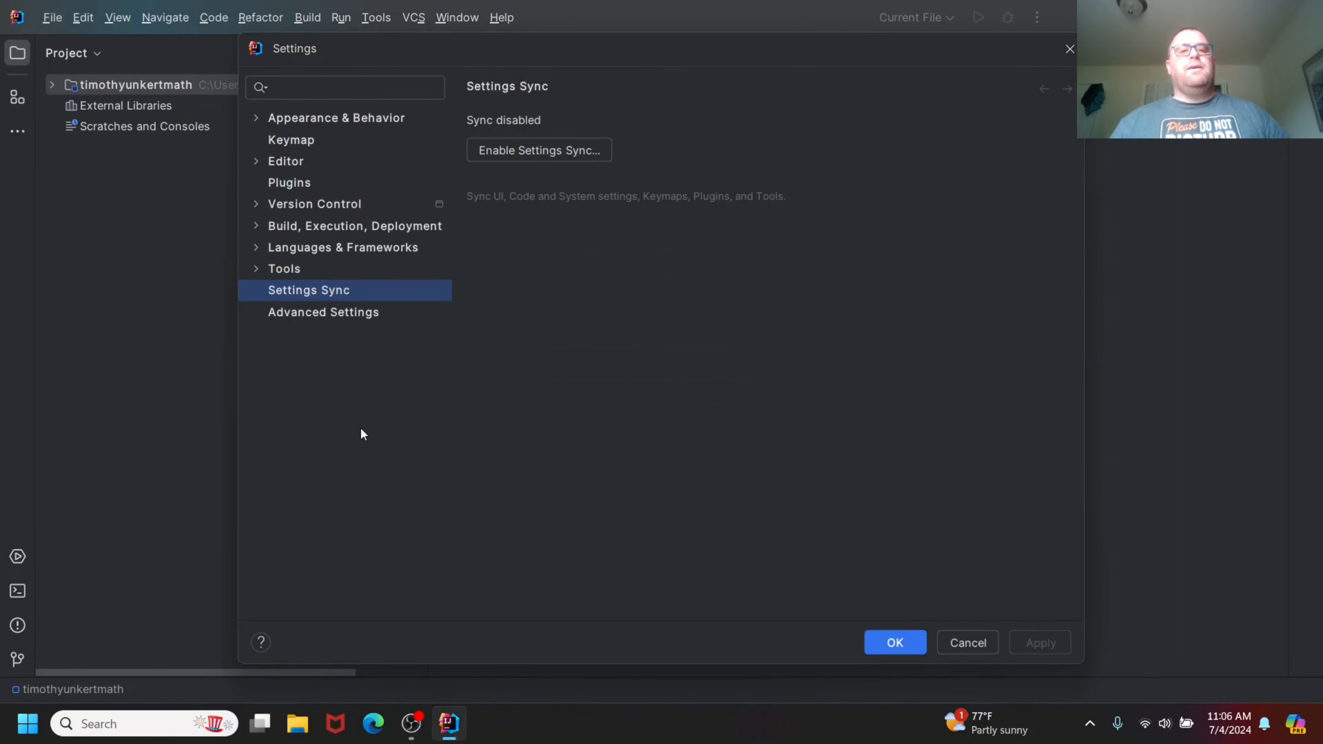
pyautogui.click(513, 150)
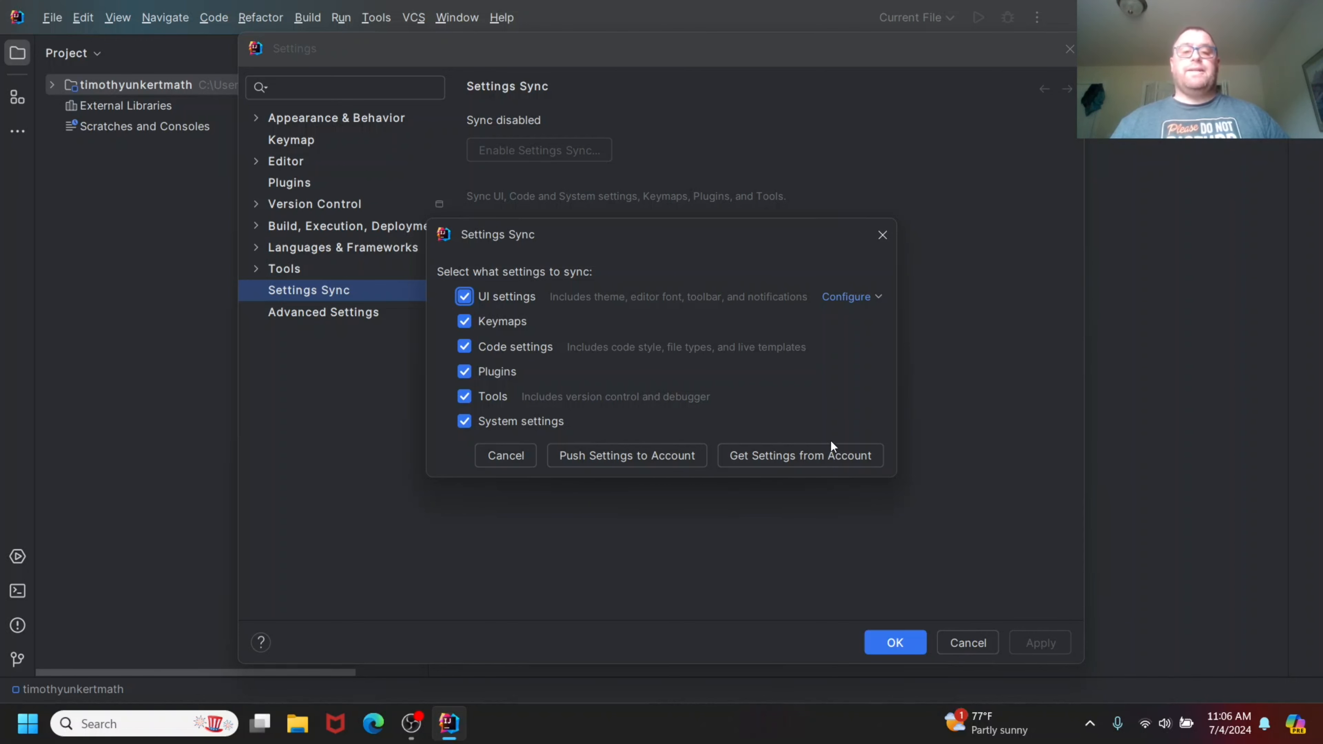
pyautogui.click(803, 454)
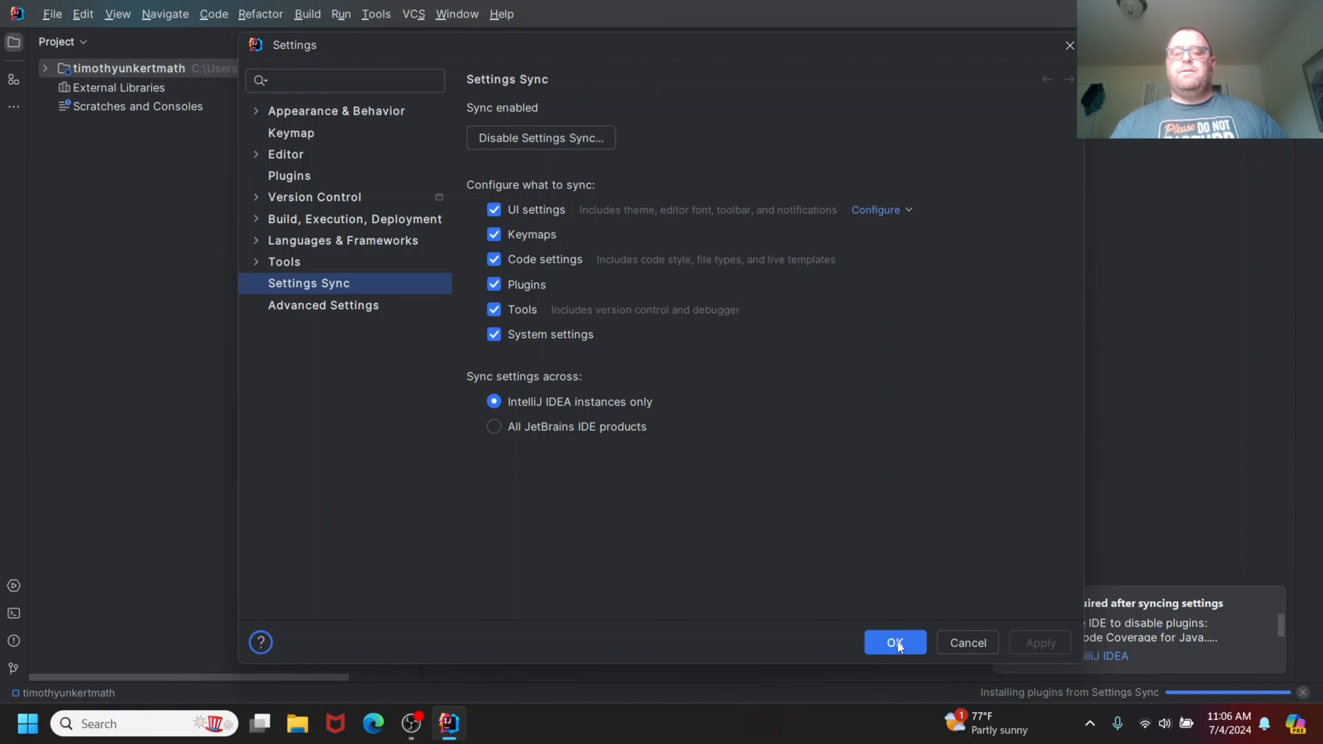
pyautogui.click(895, 642)
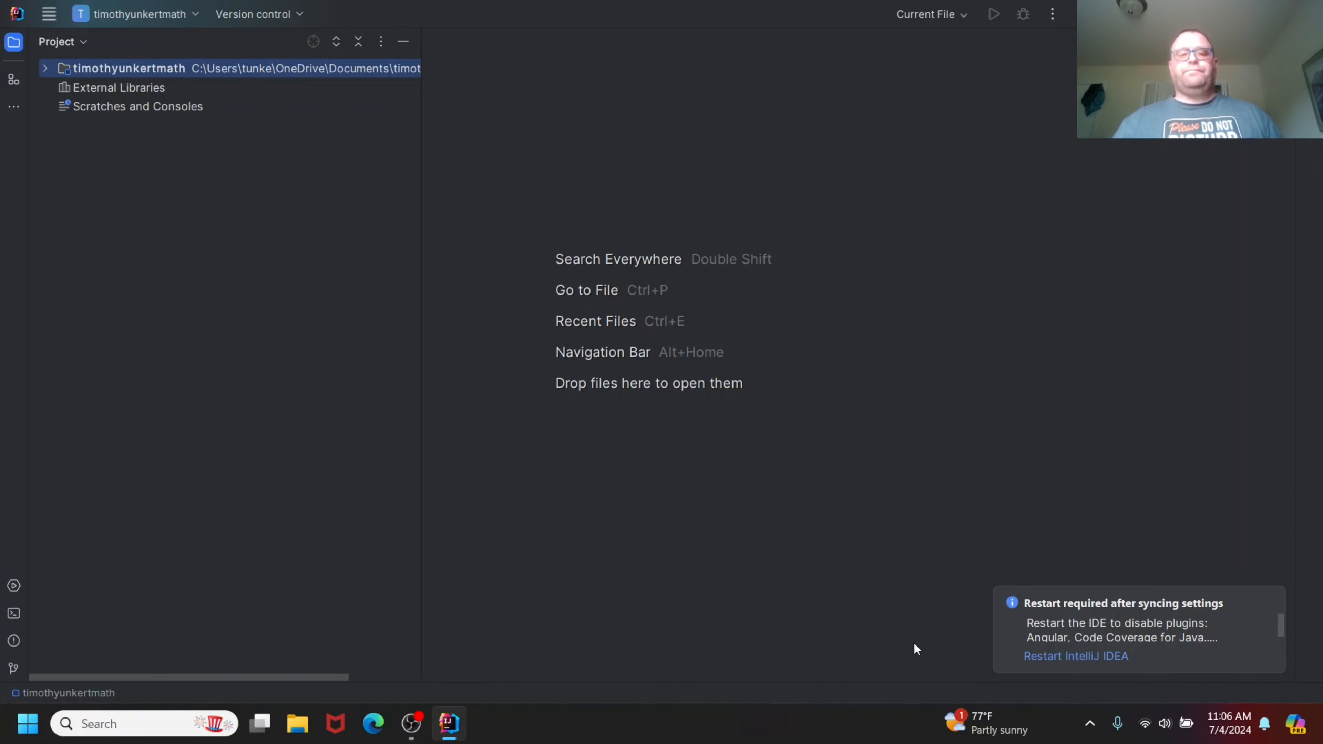
pyautogui.click(1042, 657)
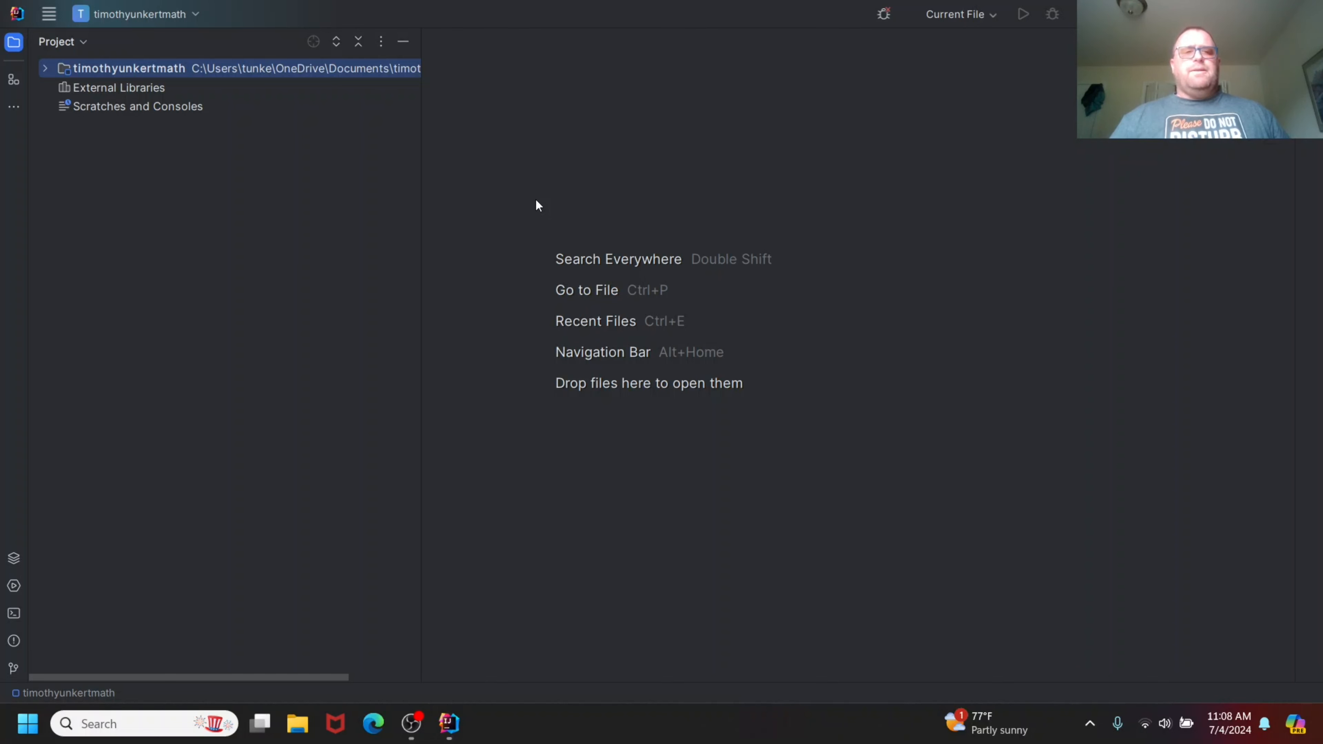
pyautogui.click(45, 18)
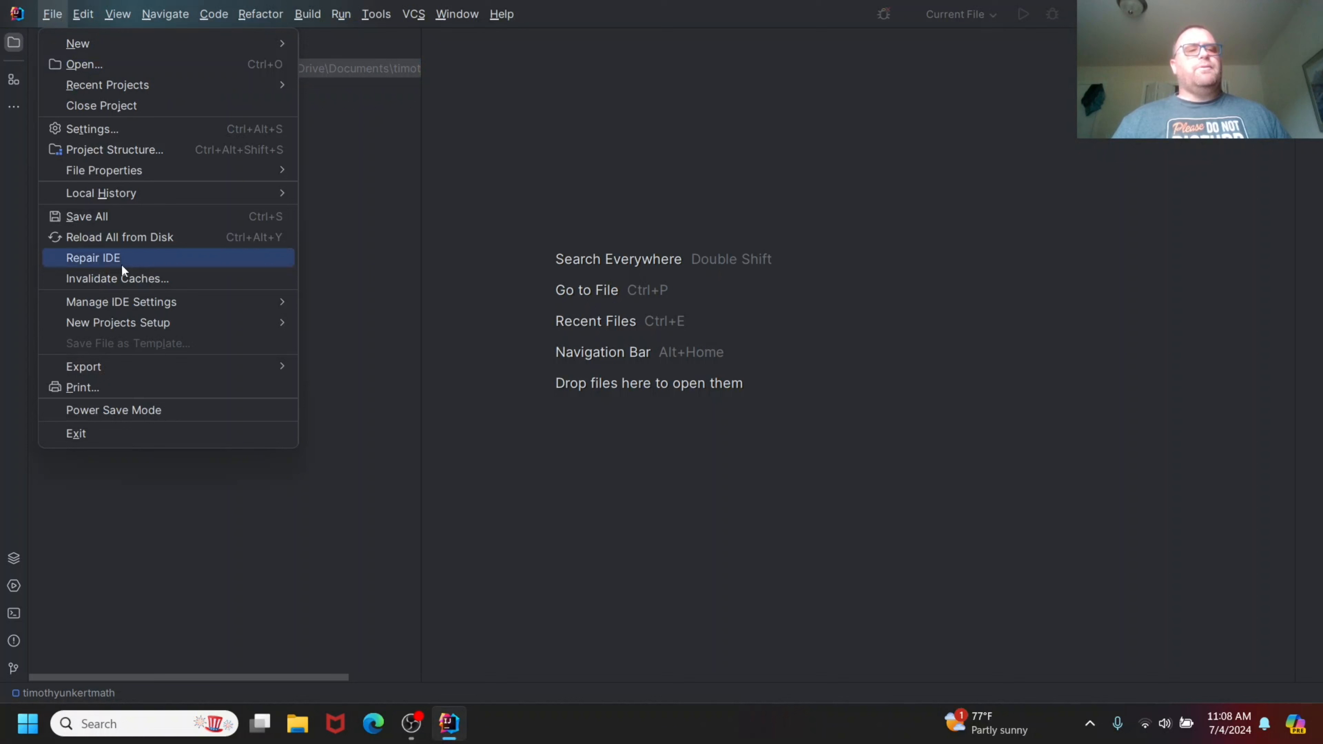
pyautogui.moveTo(124, 305)
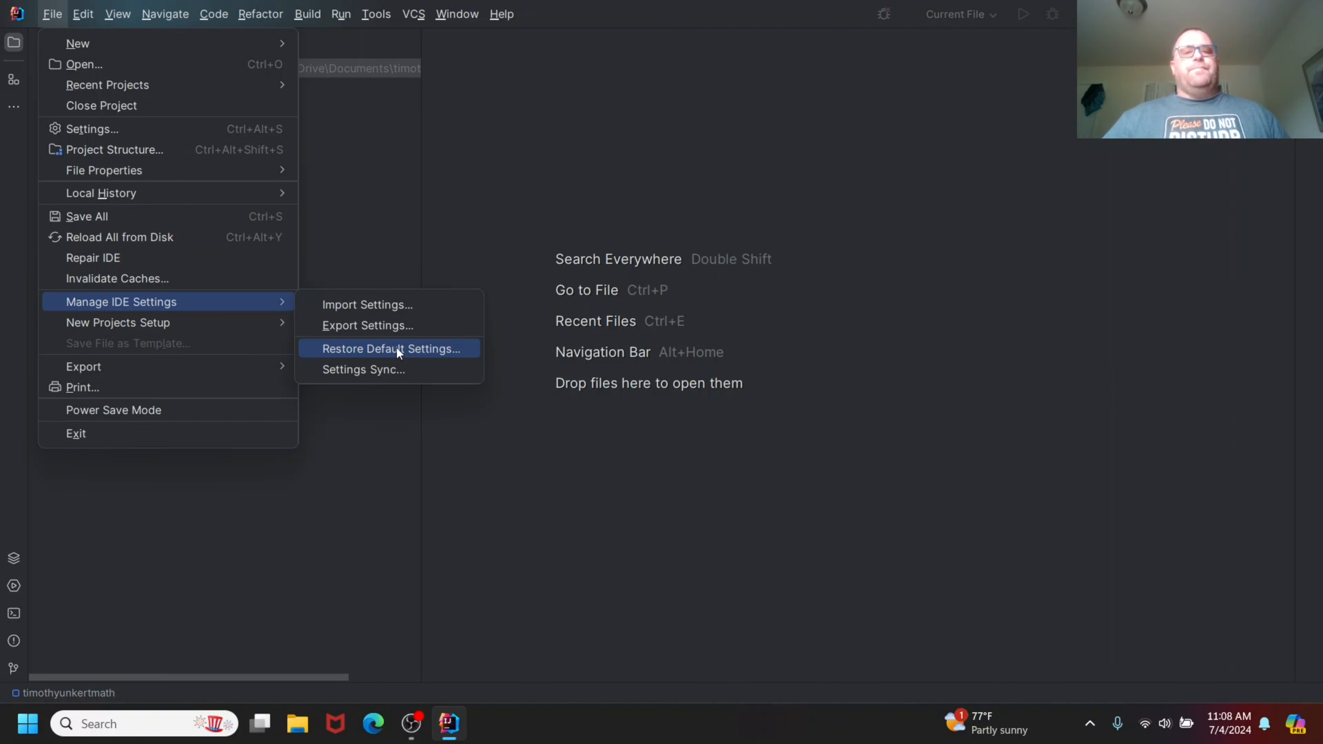
pyautogui.click(539, 128)
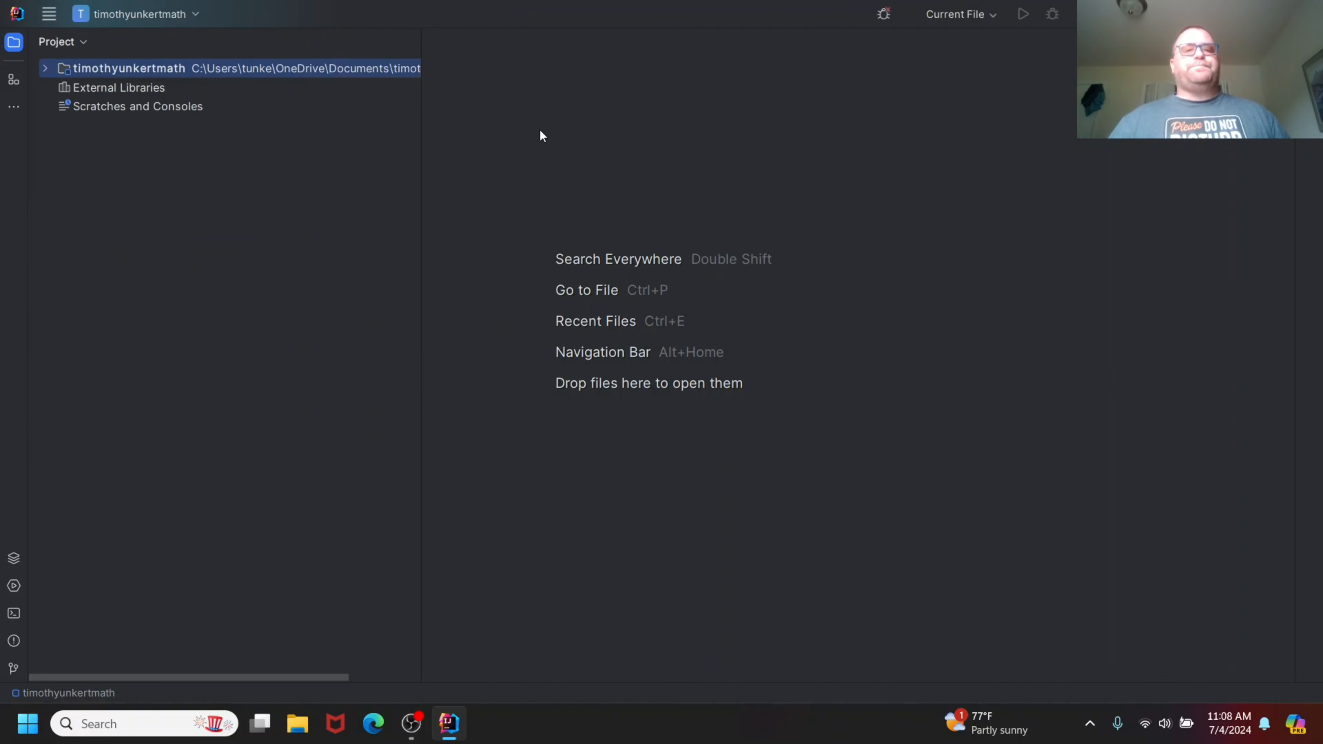